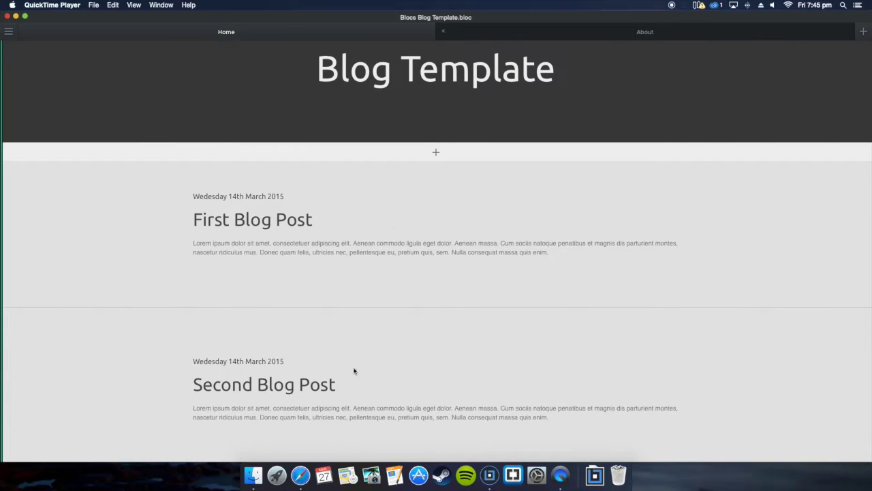
# Step: Bring Safari up beside the Blog Template project and load wufoo.com from the Online Form Builder favorite
pyautogui.click(304, 473)
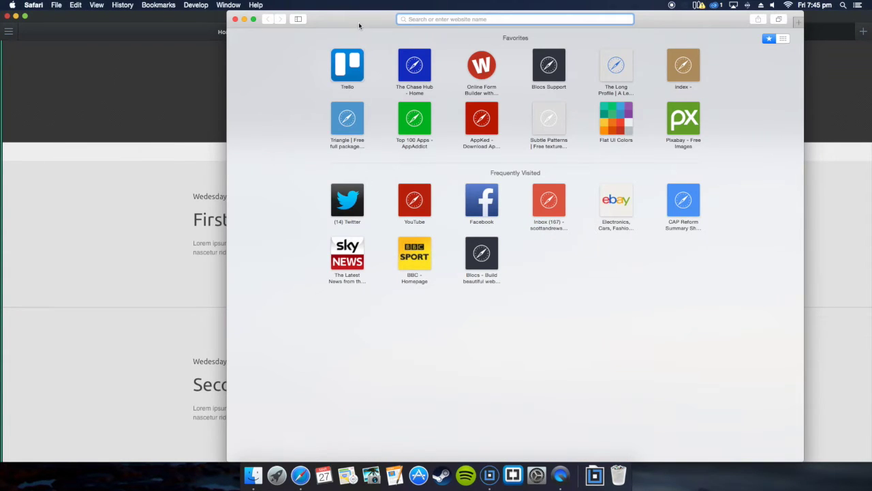
pyautogui.moveTo(359, 22); pyautogui.dragTo(328, 26)
pyautogui.click(450, 73)
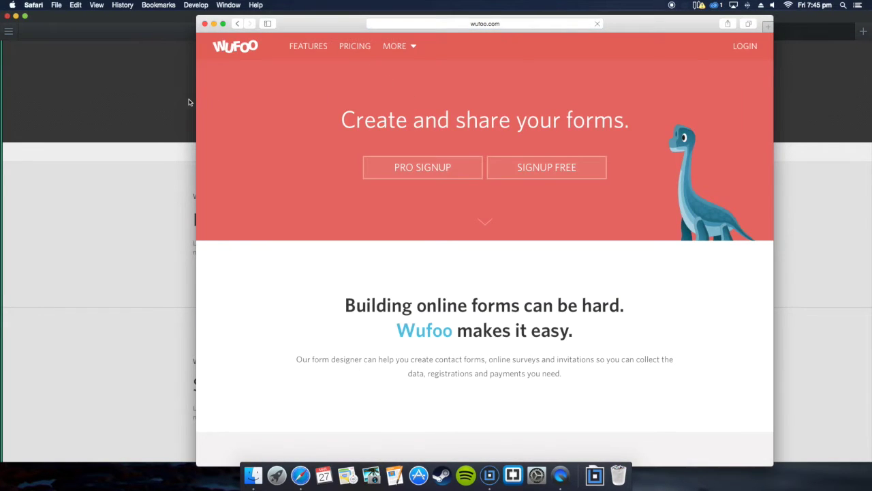
# Step: Open the About page and select the IFRAME bric below About Me
pyautogui.click(190, 102)
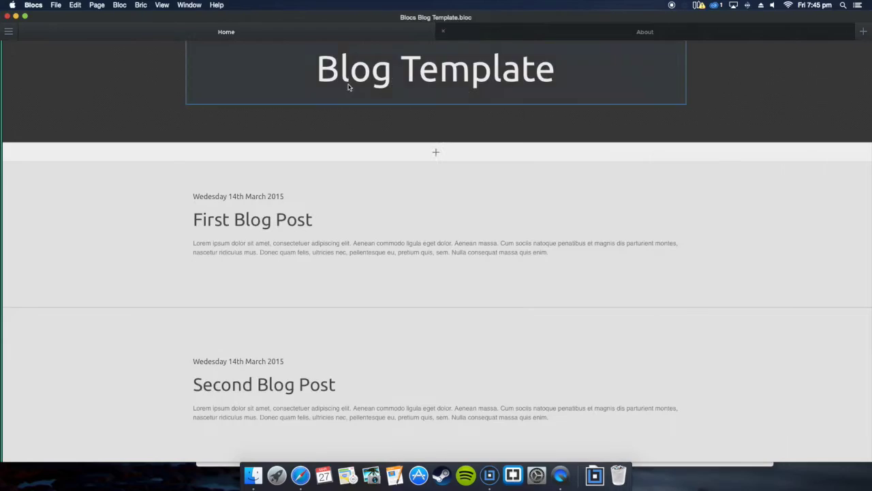
pyautogui.click(572, 32)
pyautogui.scroll(-1, 487, 312)
pyautogui.scroll(-1, 666, 166)
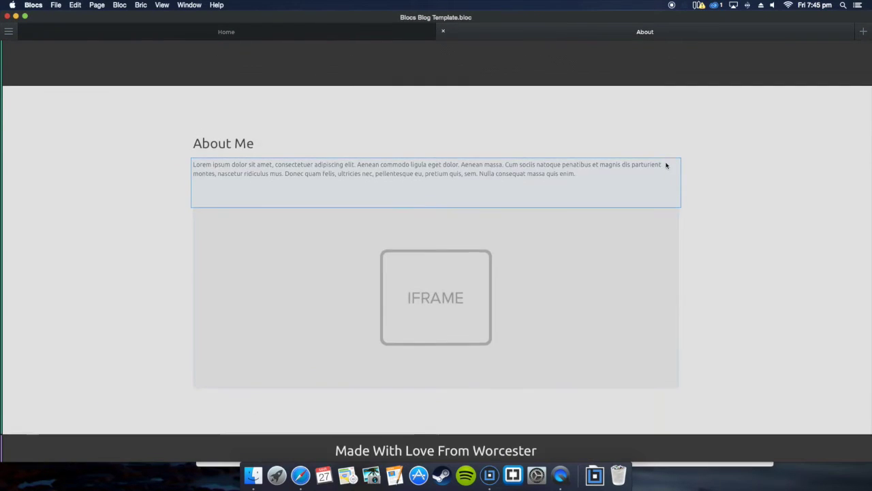
pyautogui.scroll(4, 666, 166)
pyautogui.scroll(-4, 666, 166)
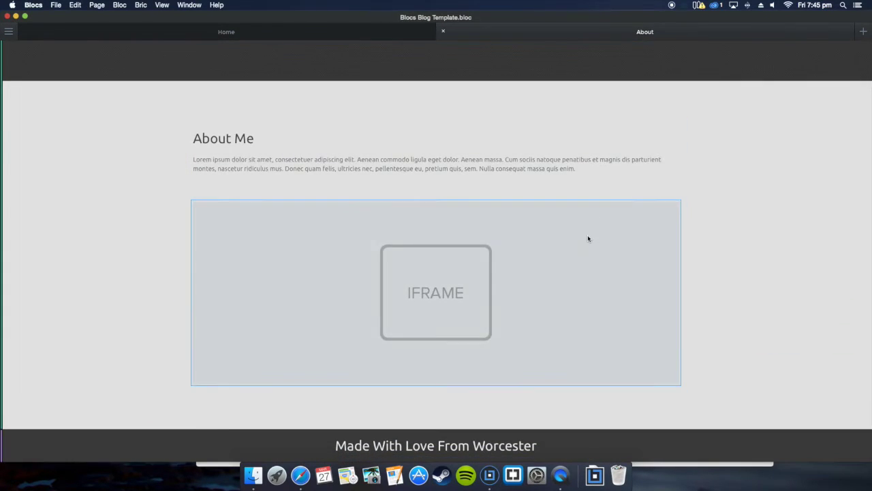
pyautogui.click(587, 234)
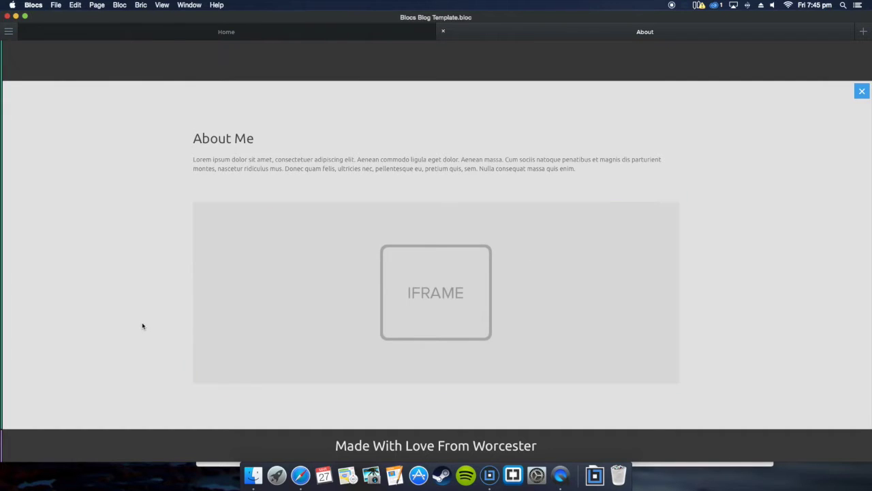
# Step: Copy the About bloc's background colour value #e2e2e2 from its Colour settings
pyautogui.click(7, 32)
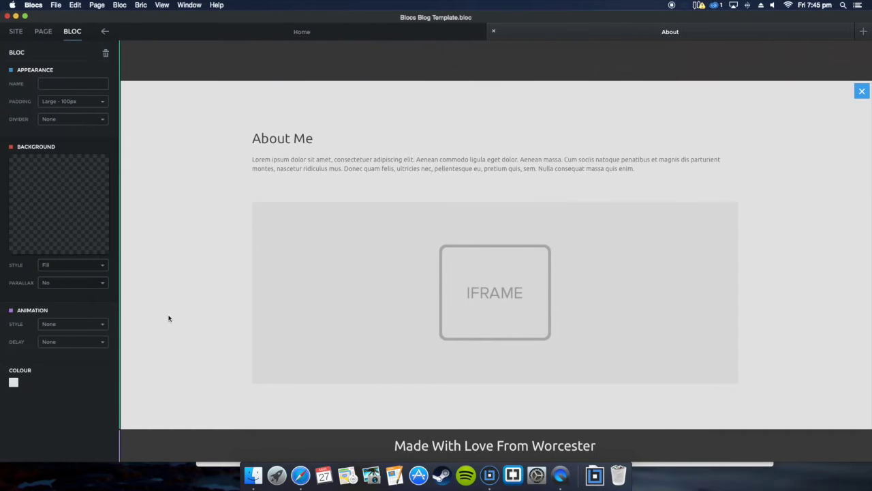
pyautogui.click(14, 383)
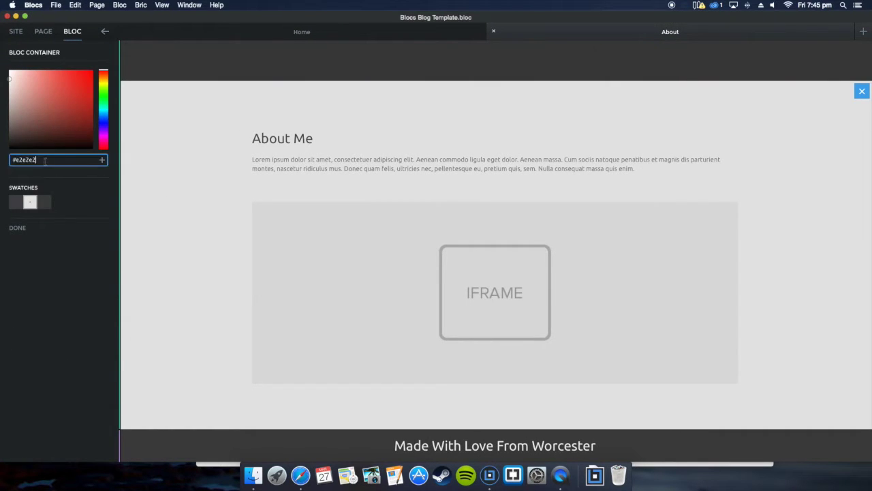
pyautogui.moveTo(52, 163); pyautogui.dragTo(3, 162)
pyautogui.press('super+c')
pyautogui.click(83, 187)
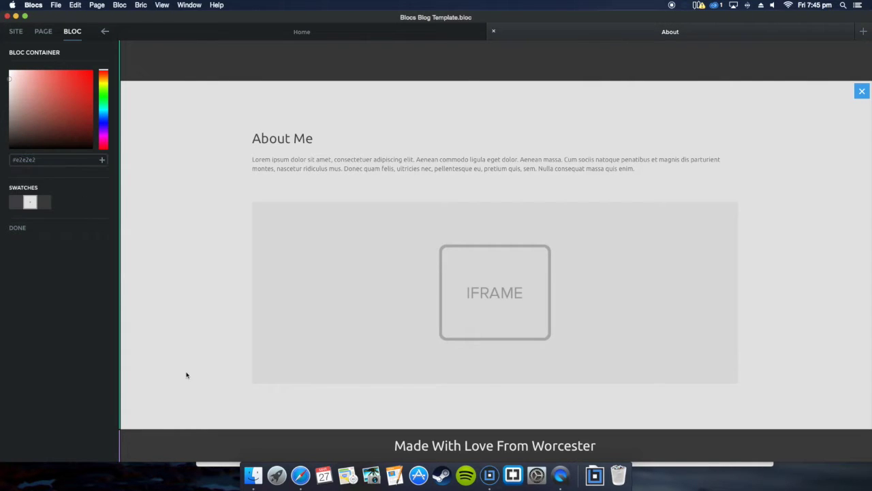
# Step: Log in to Wufoo with the account's email and password and create a new blank form
pyautogui.click(300, 476)
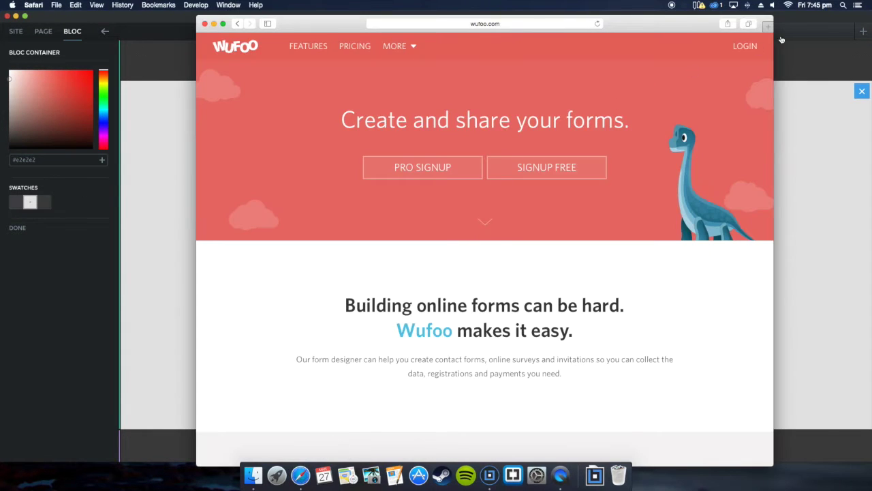
pyautogui.click(737, 54)
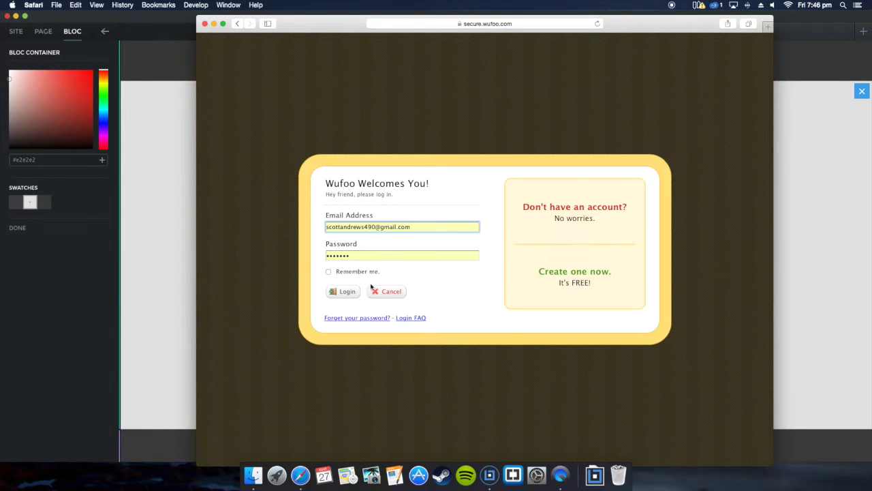
pyautogui.click(345, 291)
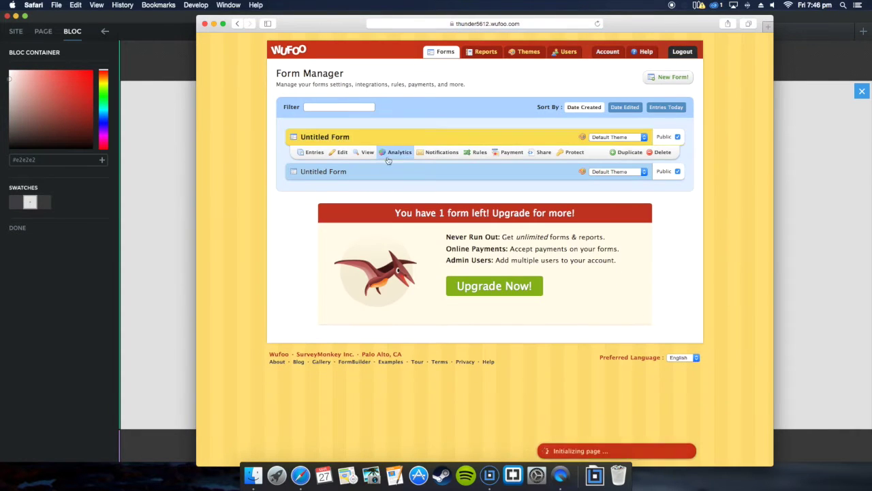
pyautogui.click(656, 82)
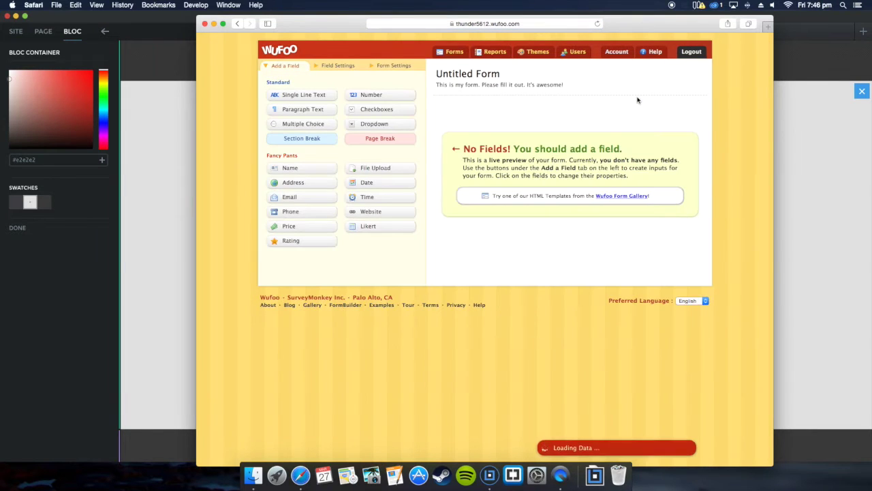
# Step: Add a Single Line Text field labelled Name and an Email field
pyautogui.click(327, 97)
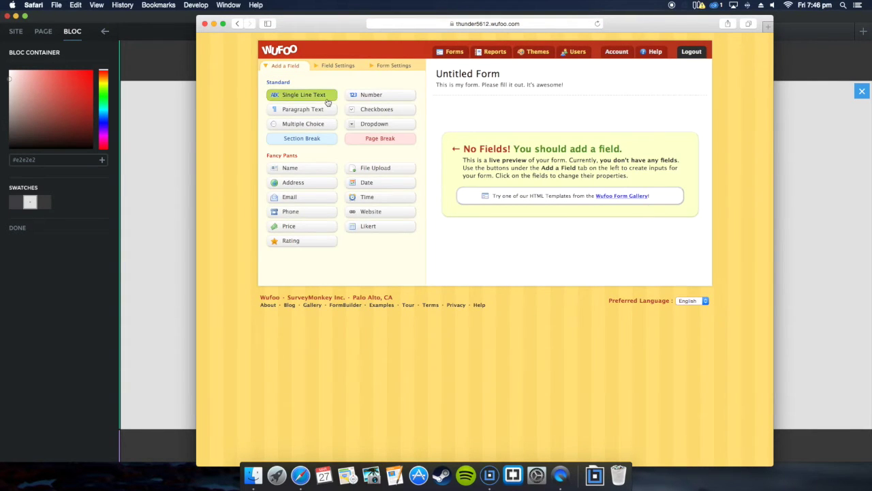
pyautogui.click(314, 199)
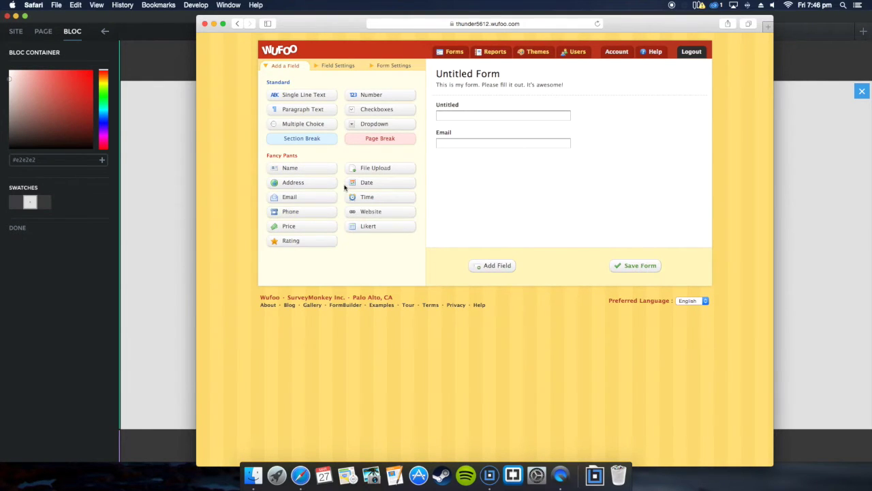
pyautogui.moveTo(450, 138); pyautogui.dragTo(453, 105)
pyautogui.click(458, 108)
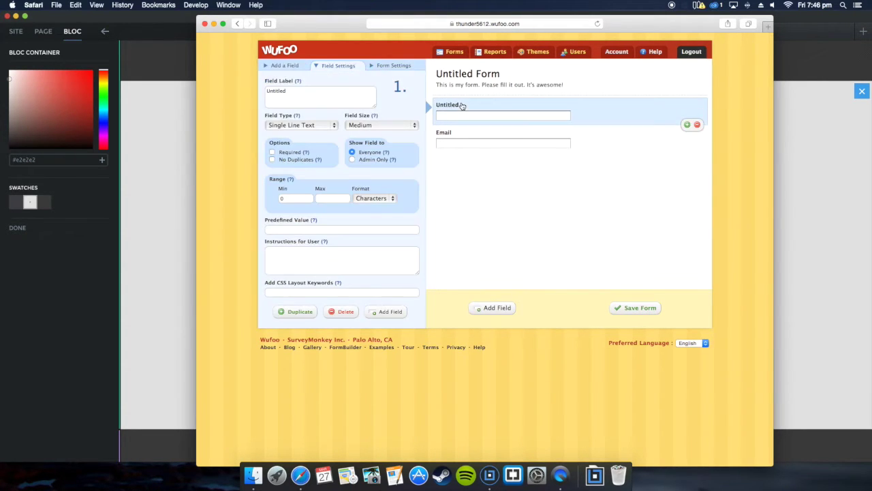
pyautogui.moveTo(320, 96); pyautogui.dragTo(244, 87)
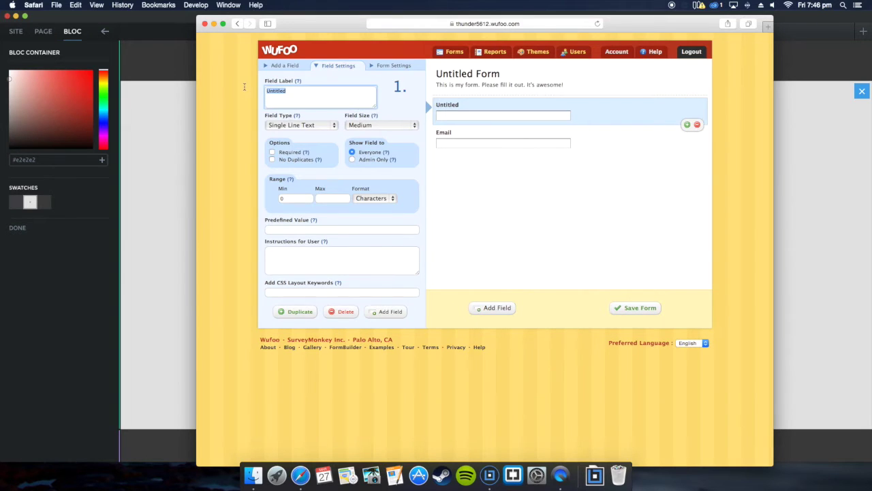
pyautogui.write('Name')
# Step: Add a Paragraph Text field labelled Message, then save the form
pyautogui.click(295, 68)
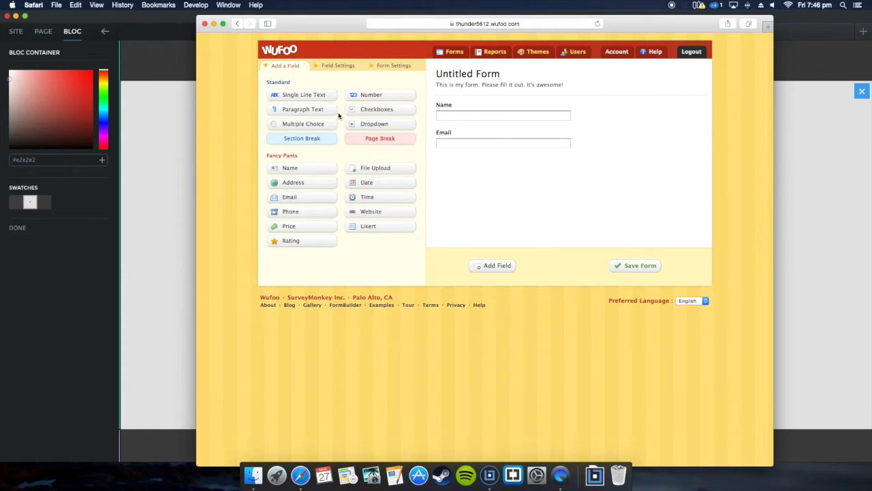
pyautogui.click(308, 112)
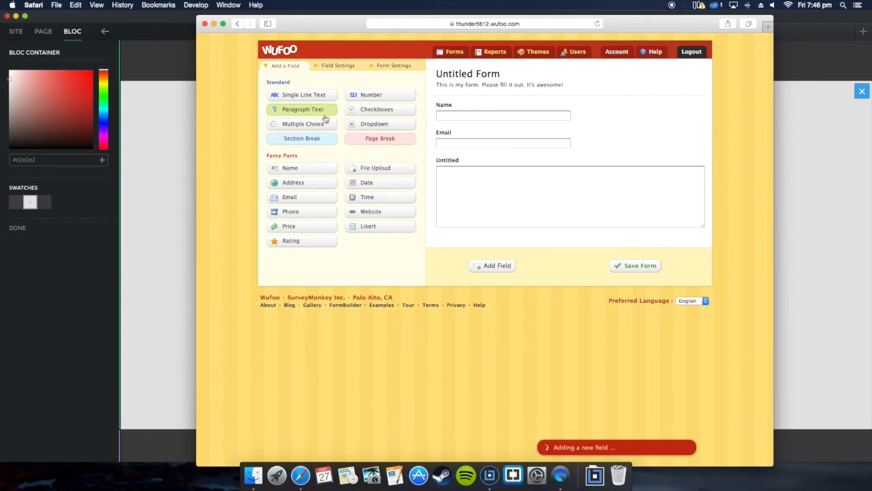
pyautogui.click(460, 161)
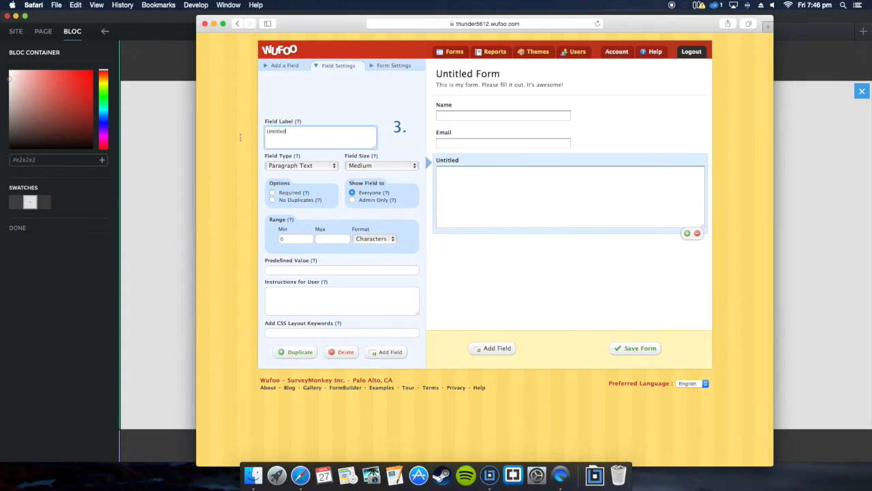
pyautogui.write('Message')
pyautogui.click(607, 145)
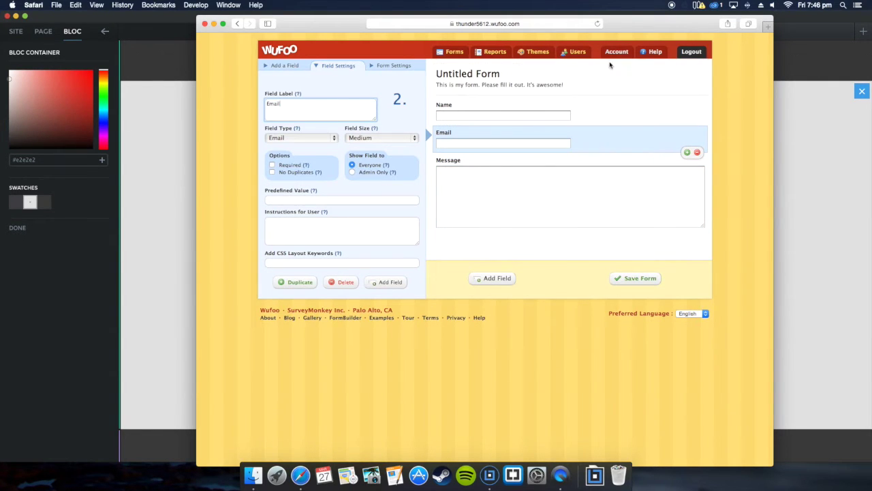
pyautogui.click(634, 278)
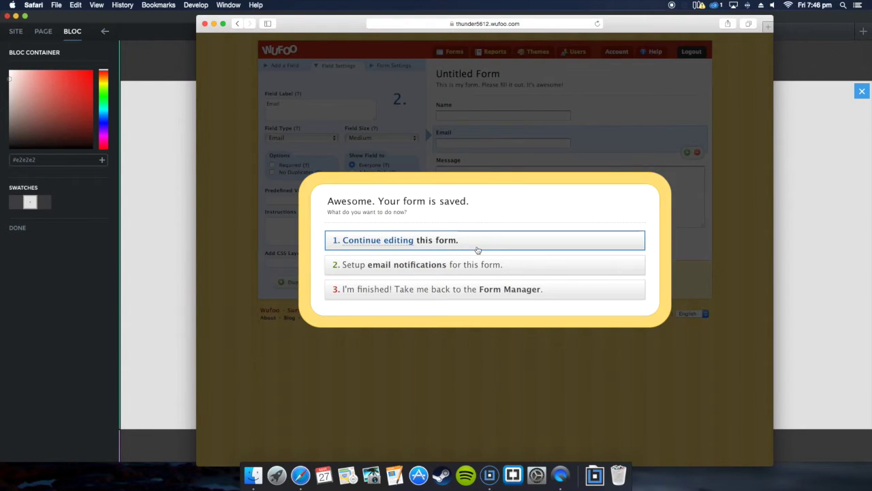
# Step: Keep editing the saved form and browse the available themes list
pyautogui.click(487, 247)
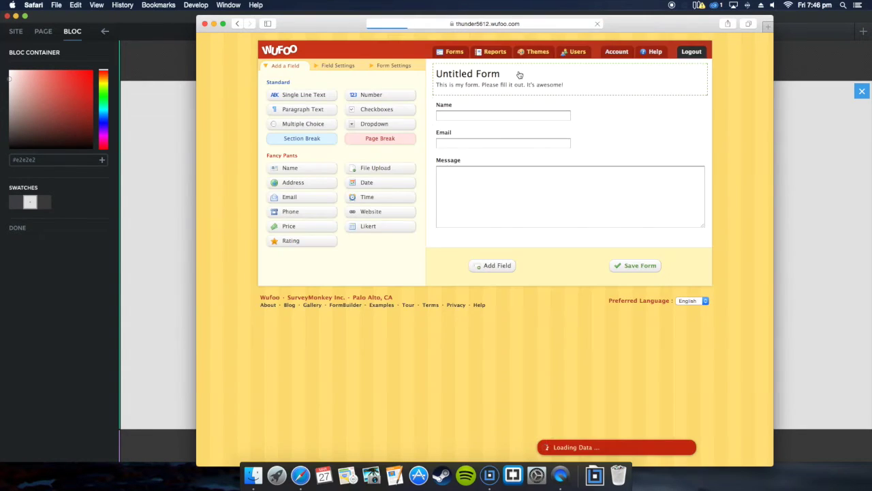
pyautogui.click(538, 52)
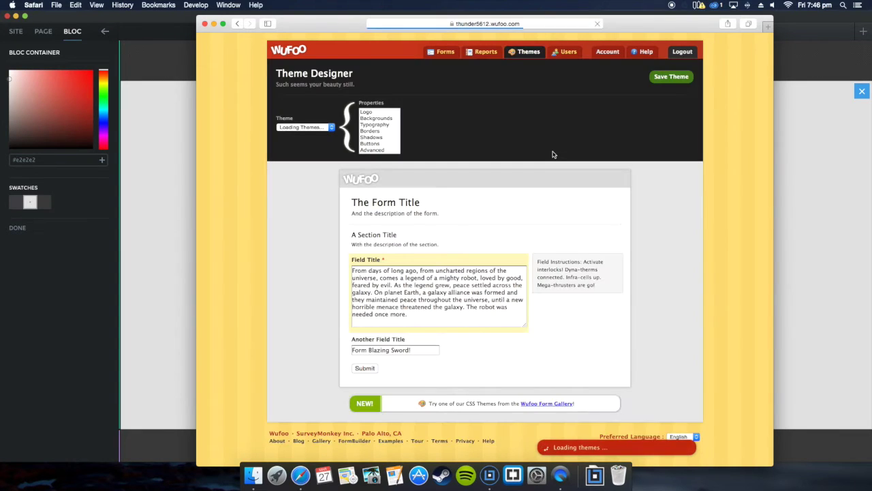
pyautogui.click(329, 128)
pyautogui.click(493, 127)
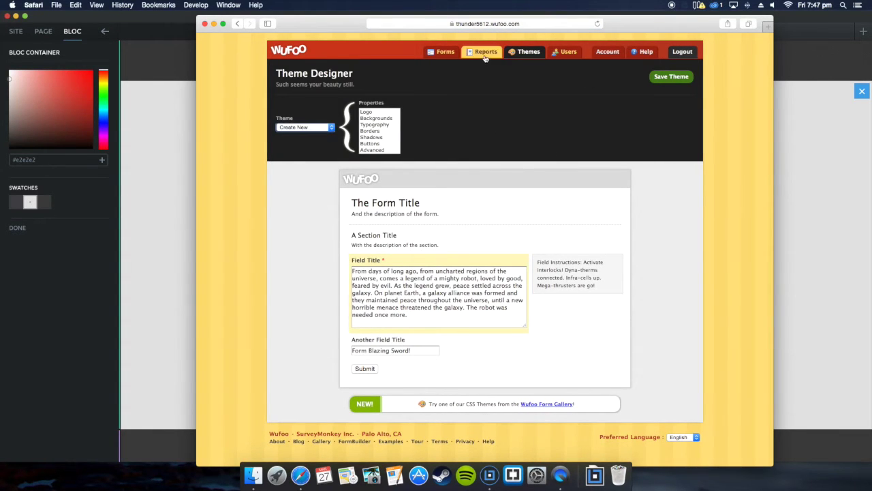
# Step: Reopen the first form from the Form Manager, review its Form Settings, and reach the Theme Designer
pyautogui.click(441, 51)
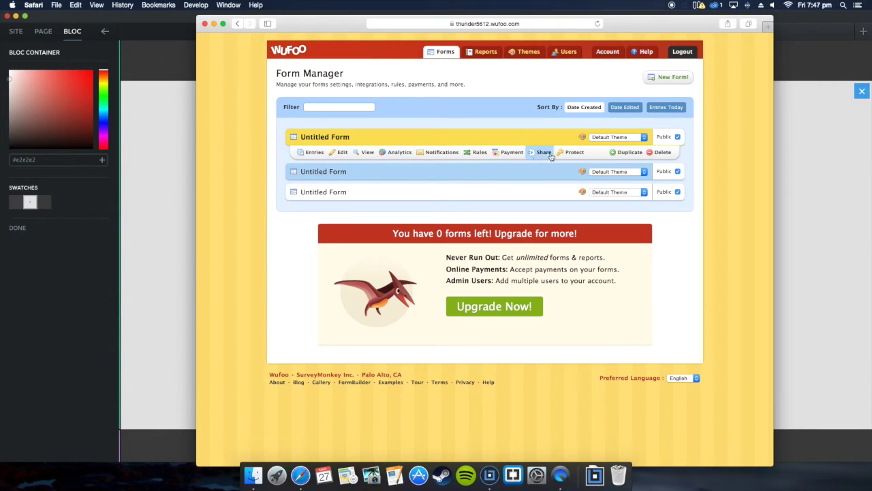
pyautogui.click(340, 153)
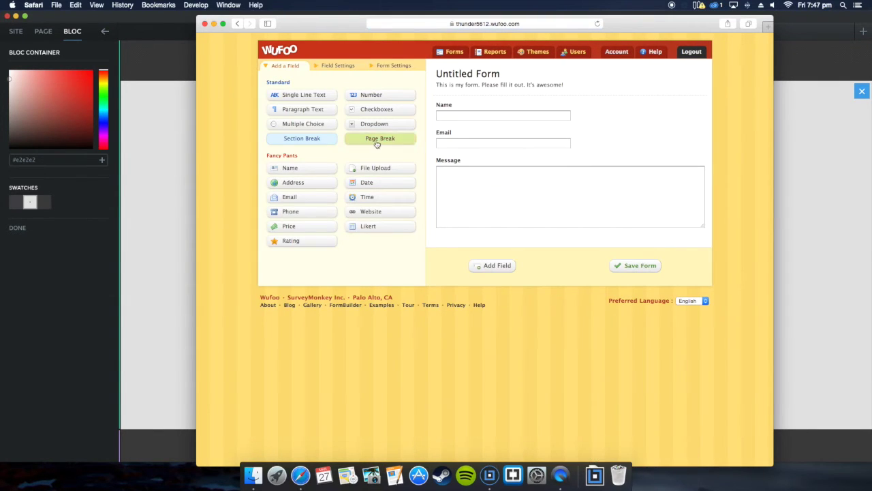
pyautogui.click(412, 66)
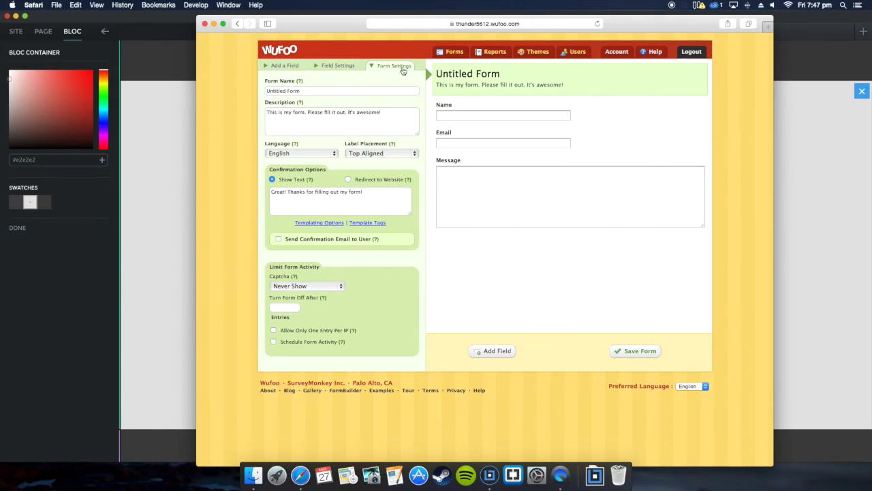
pyautogui.click(347, 68)
pyautogui.click(394, 68)
pyautogui.click(538, 52)
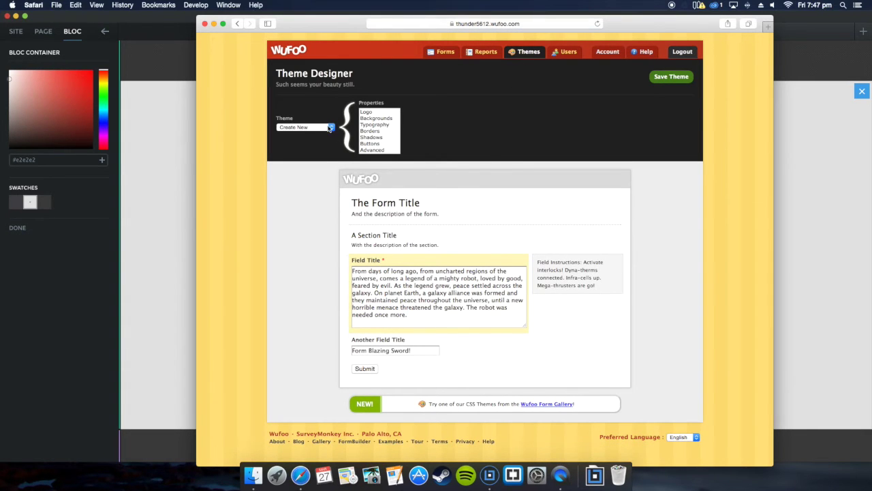
# Step: Set the theme's Wallpaper background colour to #e2e2e2
pyautogui.click(389, 118)
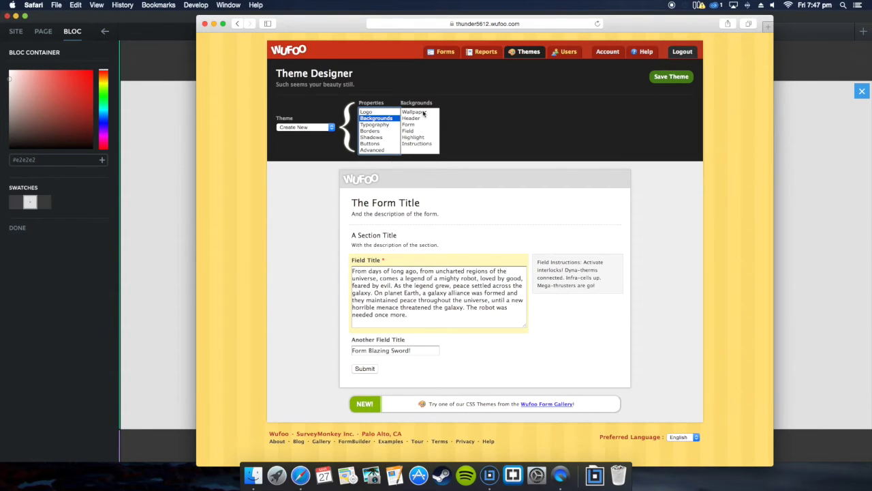
pyautogui.click(424, 113)
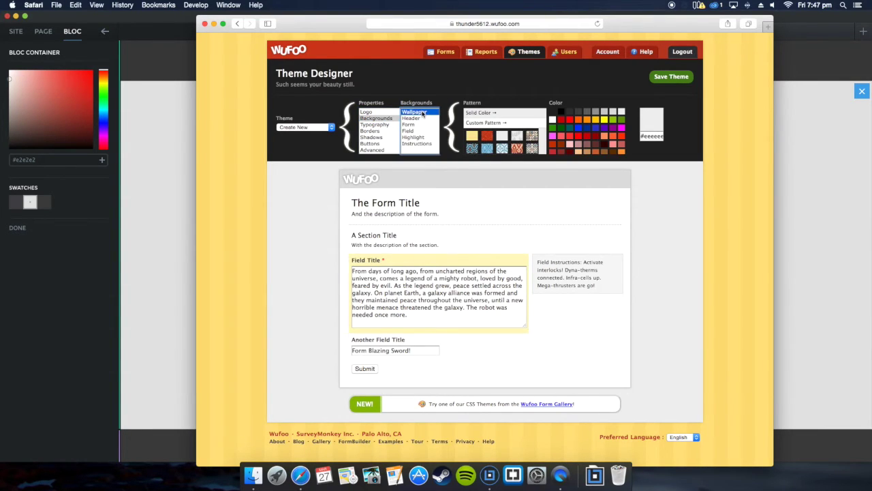
pyautogui.click(661, 137)
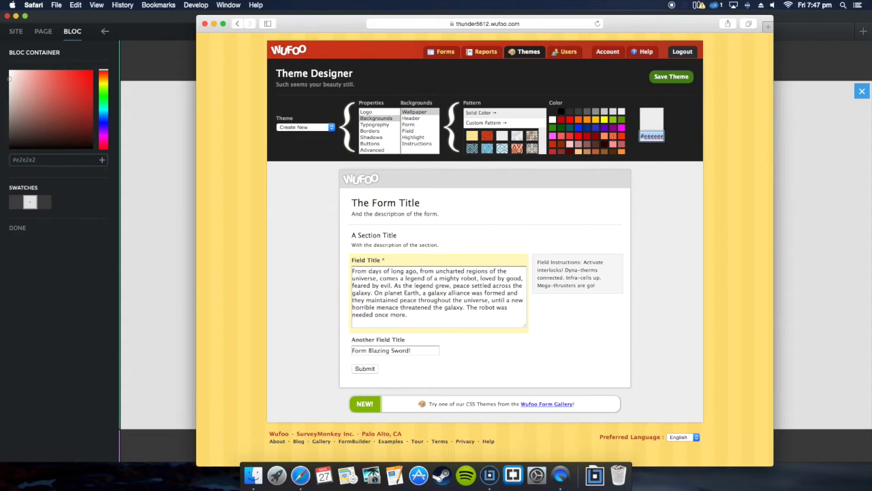
pyautogui.press('BackSpace')
pyautogui.press('super+v')
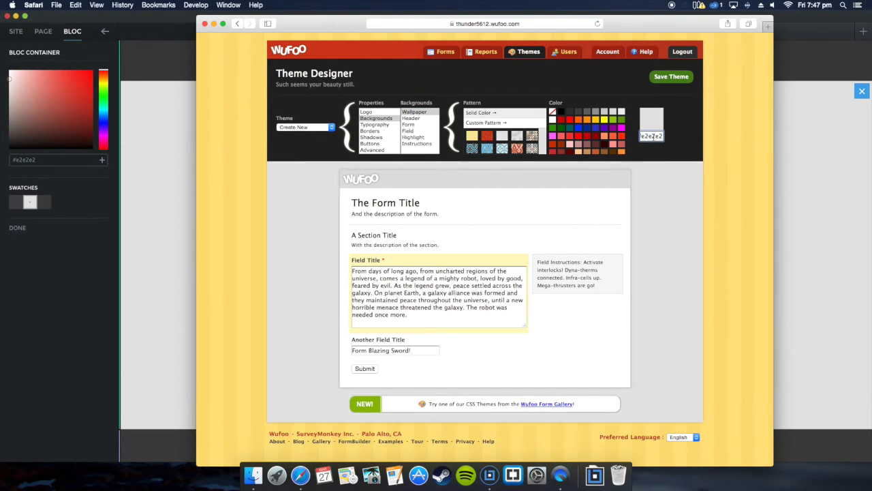
pyautogui.click(677, 141)
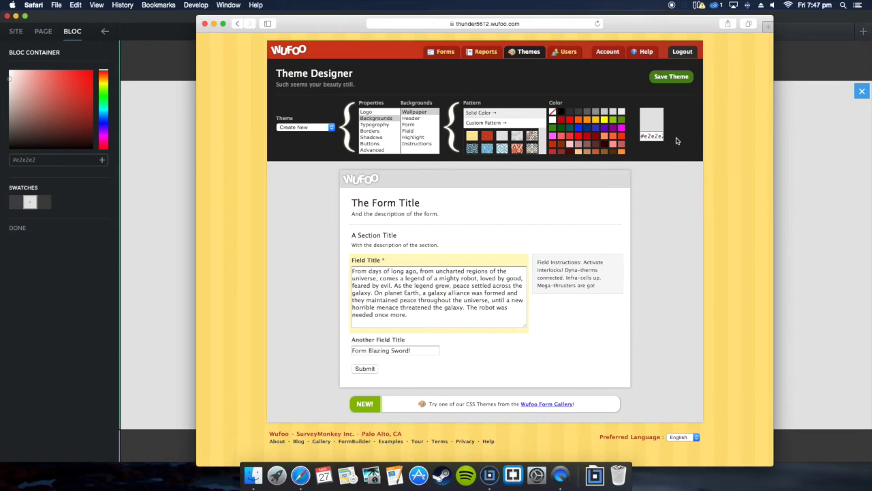
# Step: Save the theme as 'blocs blog' and return to the Form Manager
pyautogui.click(676, 78)
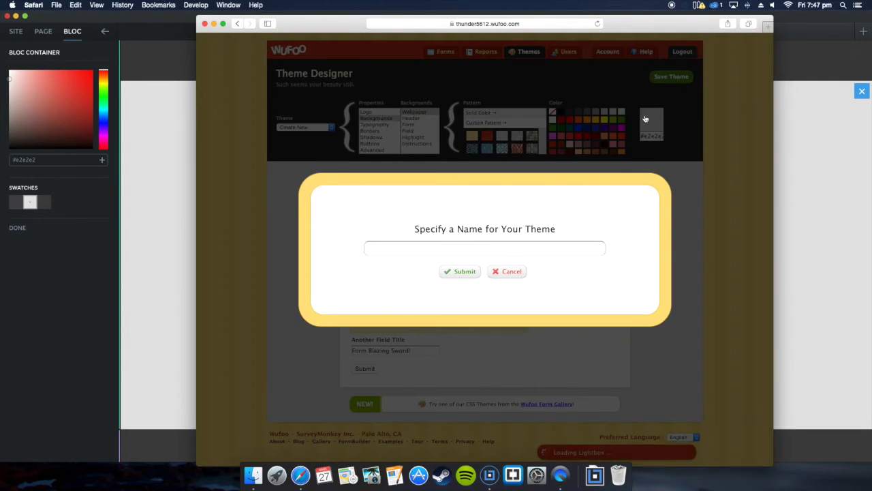
pyautogui.write('blo')
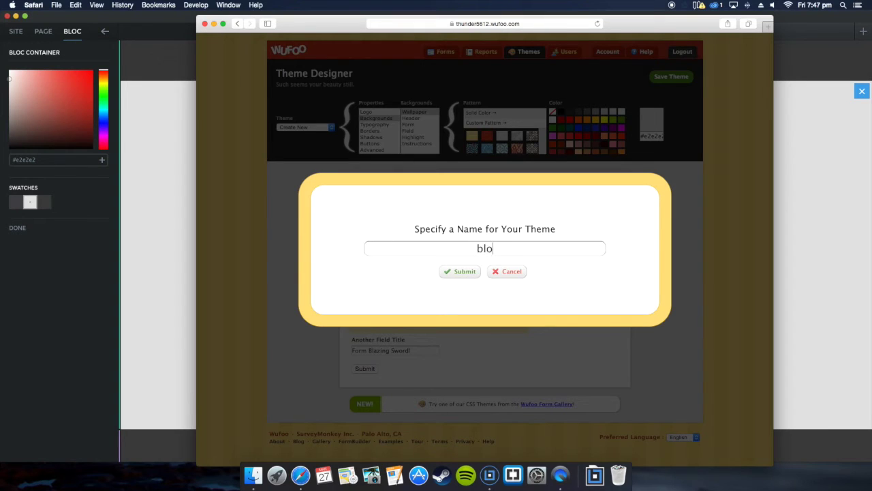
pyautogui.write('cs blog')
pyautogui.click(461, 272)
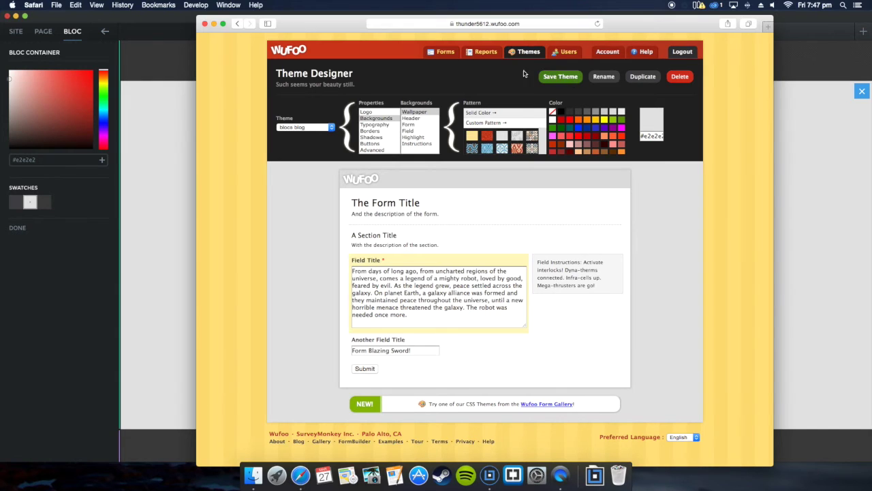
pyautogui.click(446, 51)
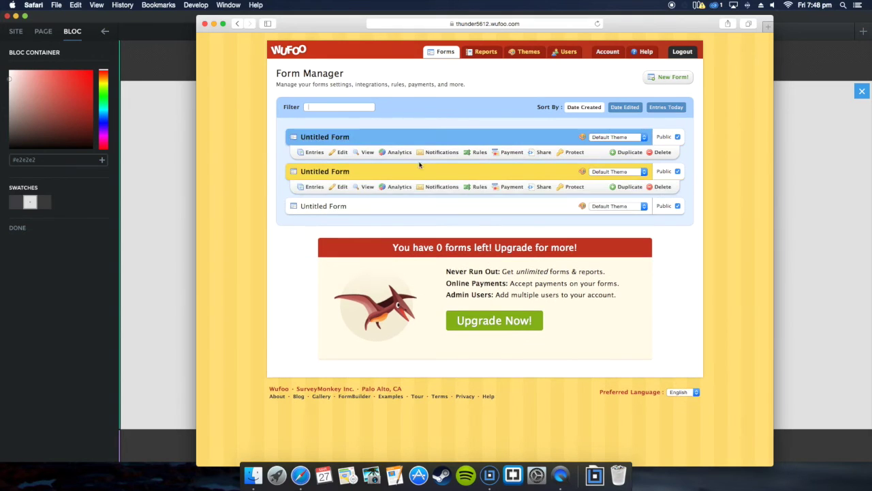
# Step: Apply the blocs blog theme to the first Untitled Form
pyautogui.click(342, 153)
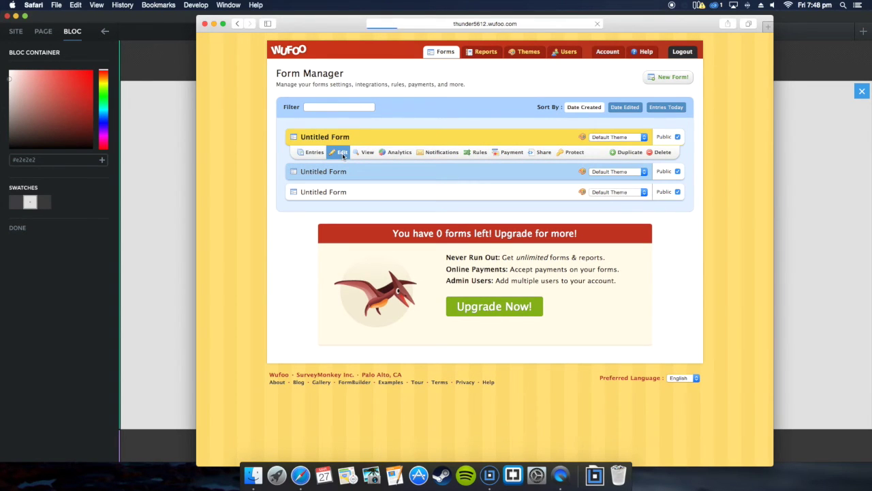
pyautogui.click(234, 23)
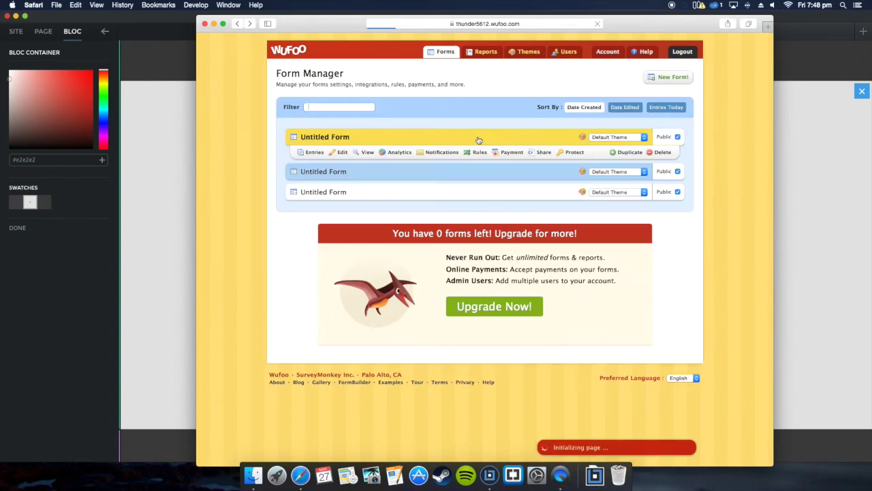
pyautogui.click(641, 137)
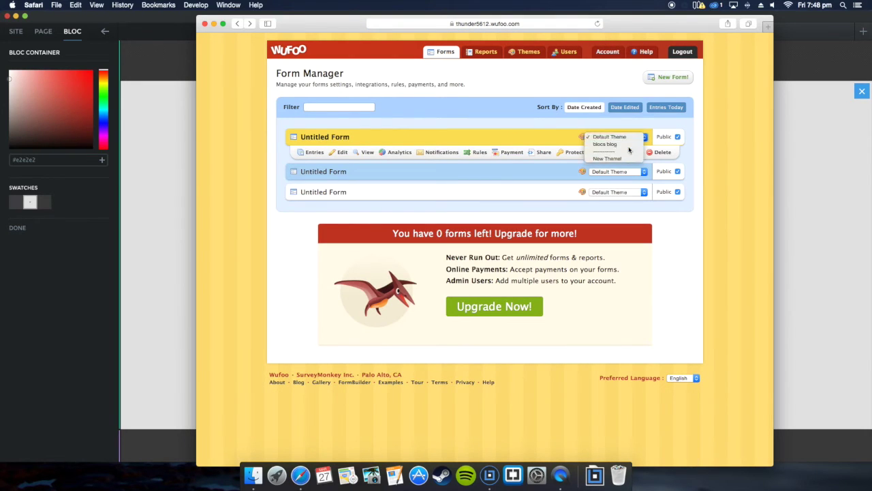
pyautogui.click(610, 145)
# Step: Copy the first form's permanent share link from its Share options
pyautogui.click(544, 152)
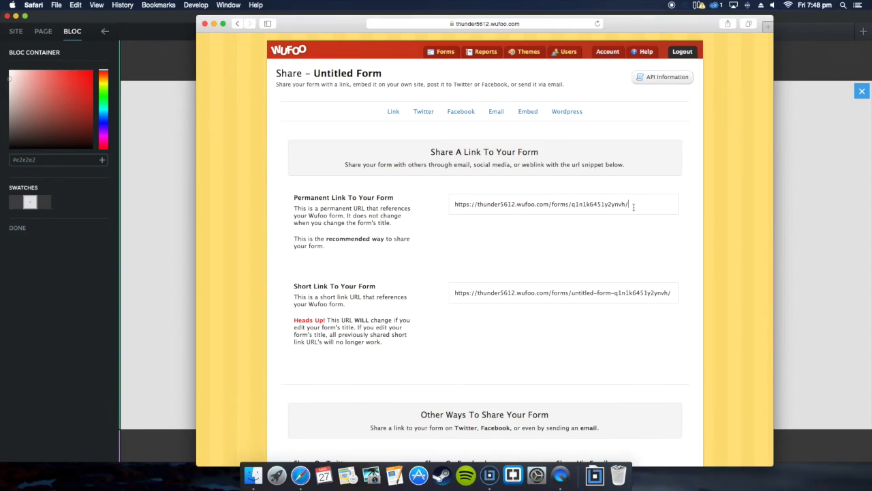
pyautogui.moveTo(633, 207); pyautogui.dragTo(452, 206)
pyautogui.rightClick(475, 206)
pyautogui.click(495, 242)
pyautogui.press('super+Tab')
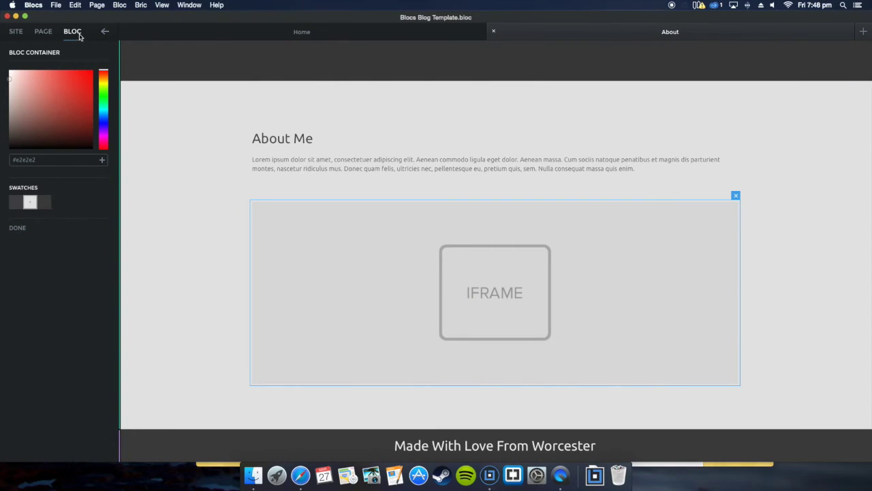
# Step: Replace the About iframe's URL with the pasted Wufoo form permanent link
pyautogui.click(79, 35)
pyautogui.click(96, 137)
pyautogui.press('super+a')
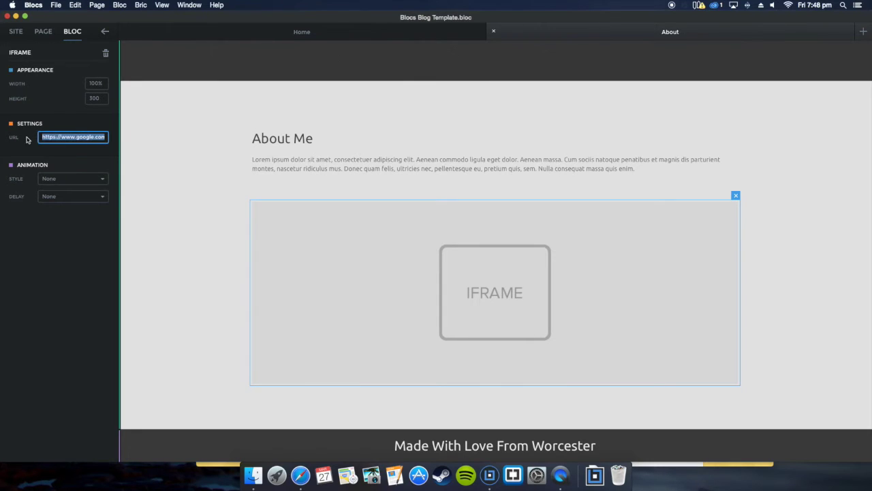
pyautogui.press('super+v')
pyautogui.press('Right')
pyautogui.press('Right')
pyautogui.press('Right')
pyautogui.press('Right')
pyautogui.press('Right')
pyautogui.press('Right')
pyautogui.press('Right')
pyautogui.press('Right')
pyautogui.press('Right')
pyautogui.press('Right')
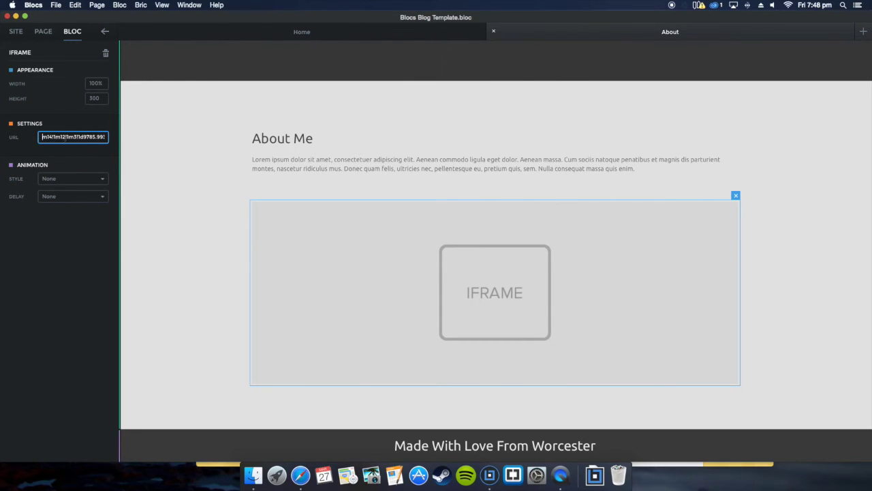
pyautogui.moveTo(40, 139); pyautogui.dragTo(107, 136)
pyautogui.press('Right')
pyautogui.press('Right')
pyautogui.press('Right')
pyautogui.press('Right')
pyautogui.press('Right')
pyautogui.press('Right')
pyautogui.press('Right')
pyautogui.press('Right')
pyautogui.press('Right')
pyautogui.press('Right')
pyautogui.moveTo(102, 135); pyautogui.dragTo(99, 139)
pyautogui.press('super+v')
# Step: Change the iframe height from 300 to 600
pyautogui.doubleClick(101, 100)
pyautogui.write('6')
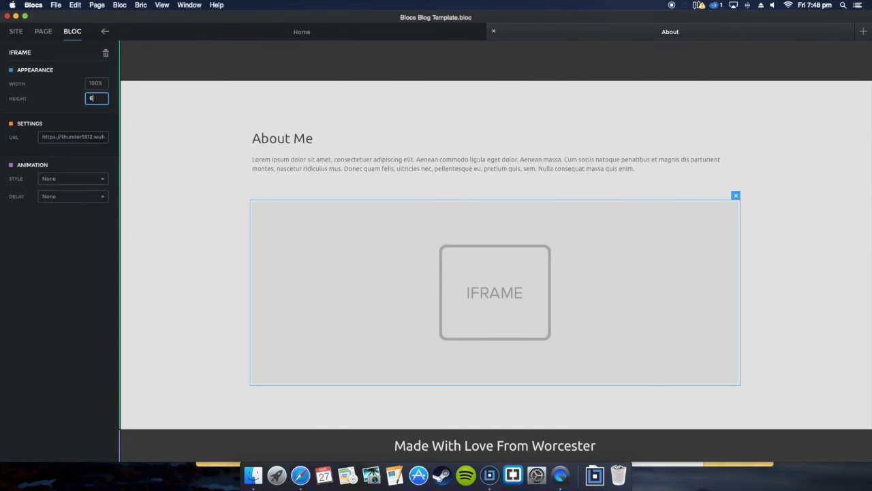
pyautogui.write('00')
pyautogui.click(209, 113)
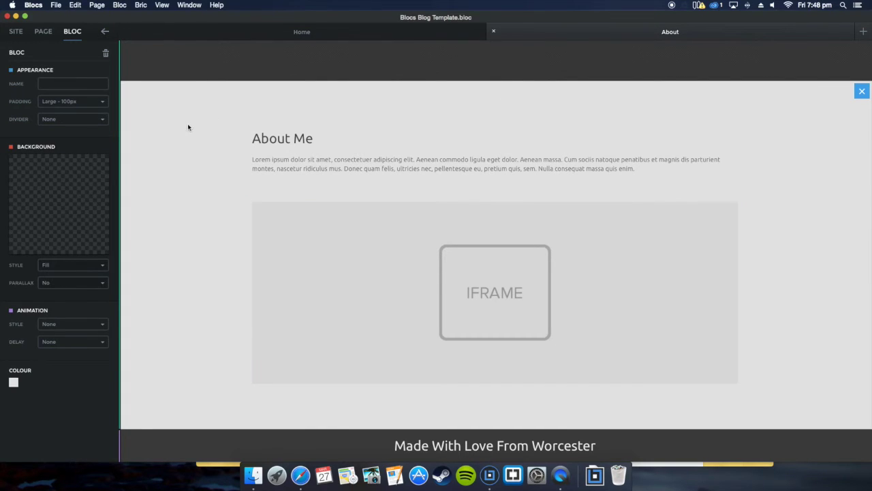
# Step: Export the Blocs project to the Desktop
pyautogui.click(55, 4)
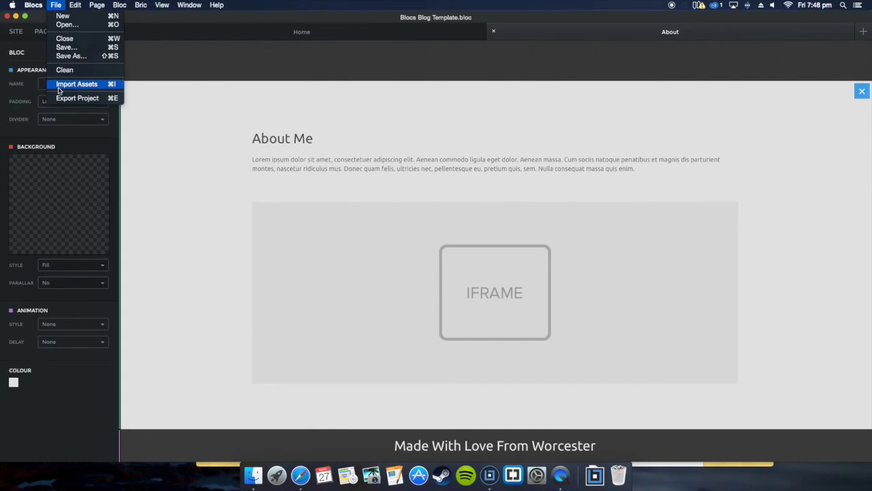
pyautogui.click(82, 98)
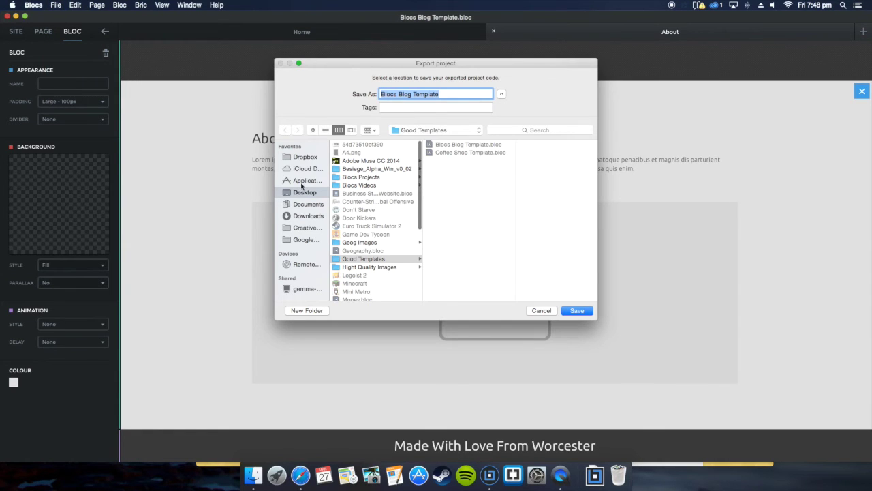
pyautogui.click(303, 194)
pyautogui.click(569, 310)
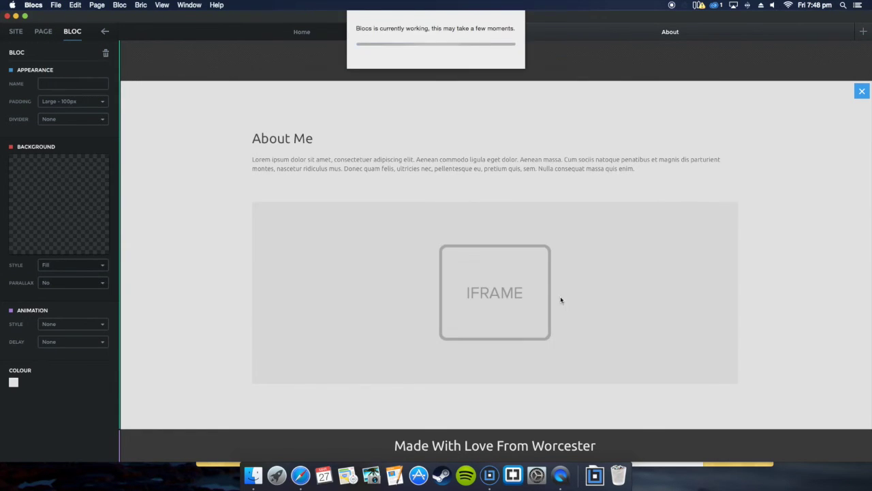
# Step: Open the exported Blocs Blog Template folder's index.html in the browser and go to About
pyautogui.press('F11')
pyautogui.click(603, 200)
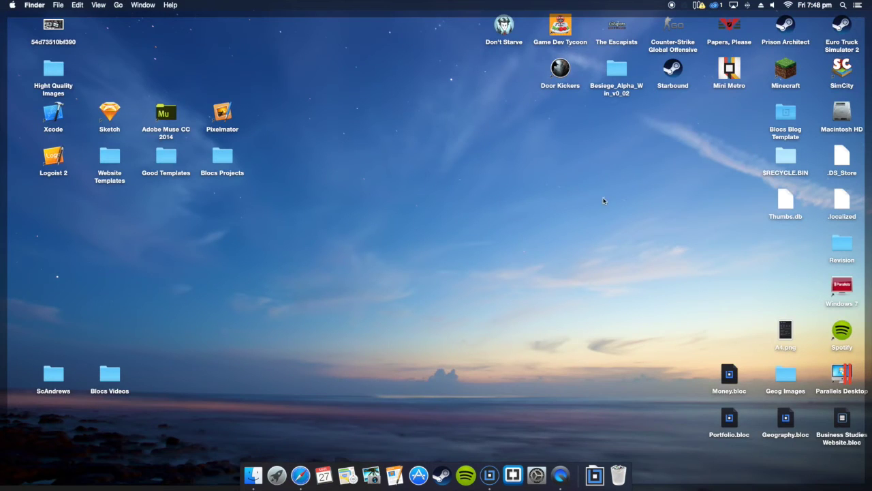
pyautogui.moveTo(785, 114); pyautogui.dragTo(466, 202)
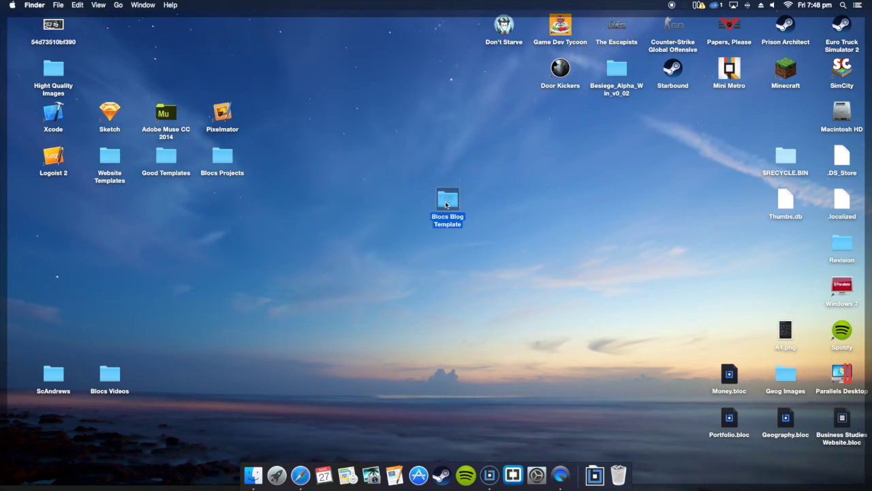
pyautogui.doubleClick(446, 204)
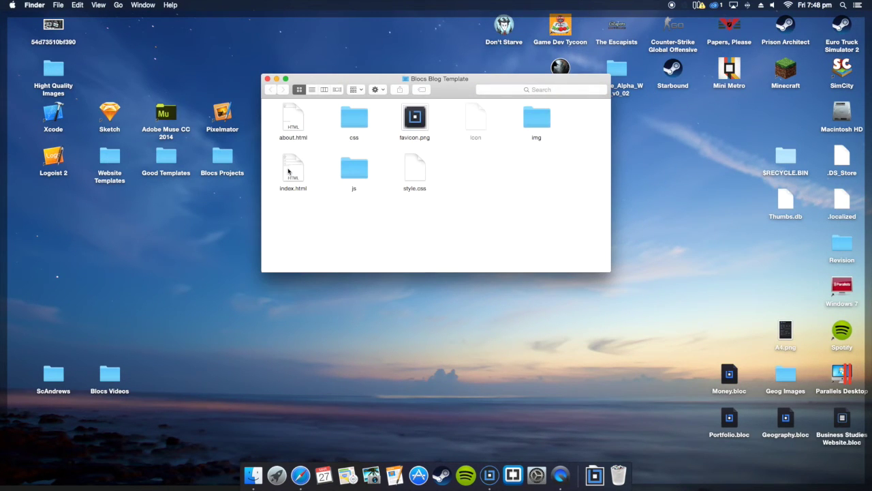
pyautogui.doubleClick(288, 171)
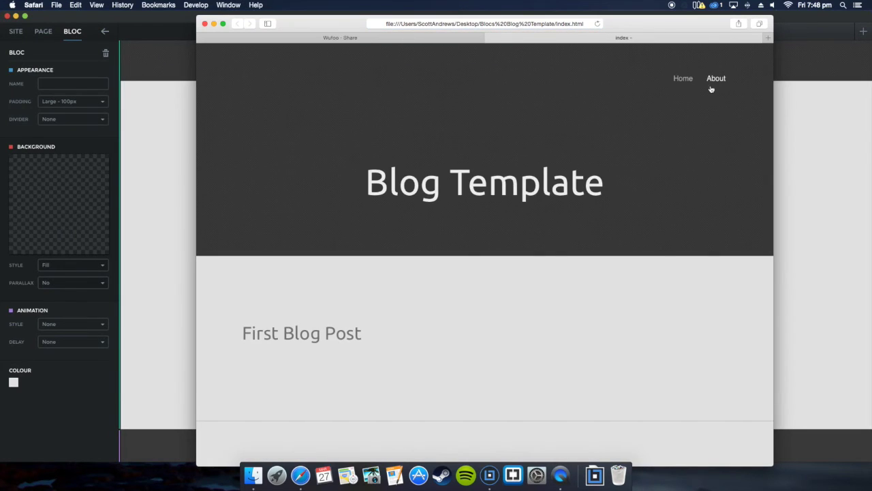
pyautogui.click(711, 90)
# Step: Scroll through the About page's embedded Wufoo form, then return to the Wufoo Share tab
pyautogui.scroll(-5, 640, 154)
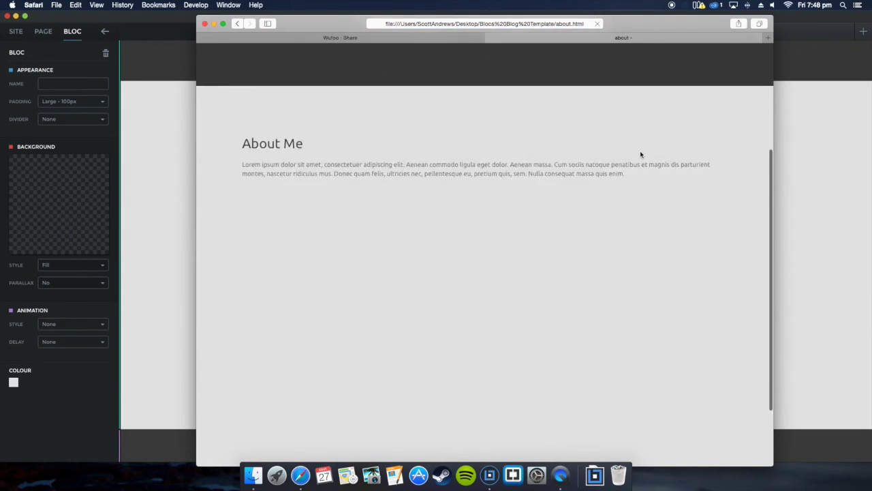
pyautogui.scroll(-2, 639, 154)
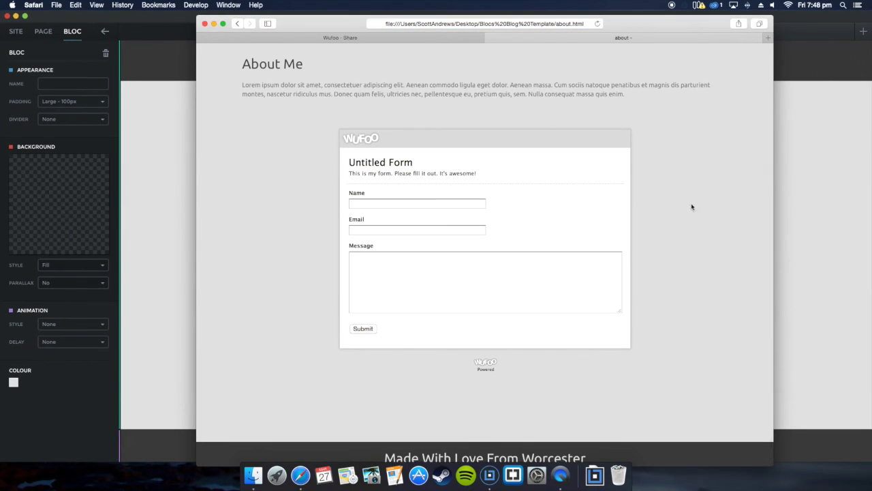
pyautogui.scroll(3, 689, 184)
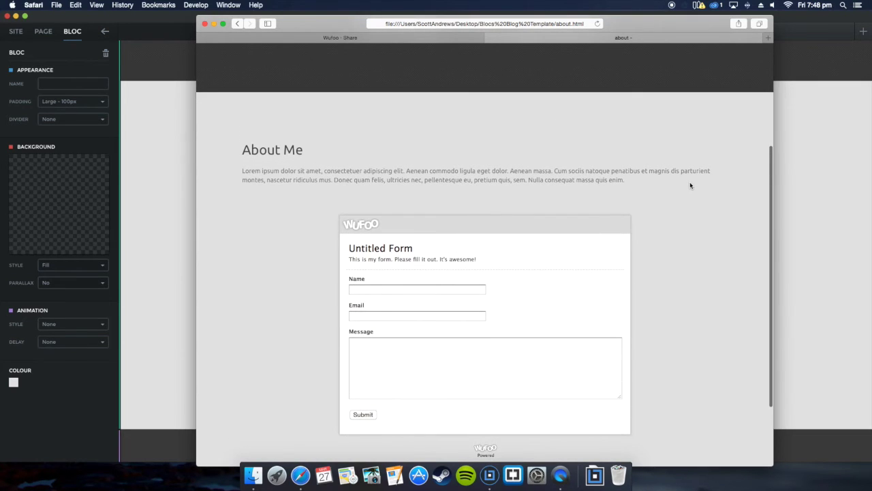
pyautogui.scroll(-3, 690, 184)
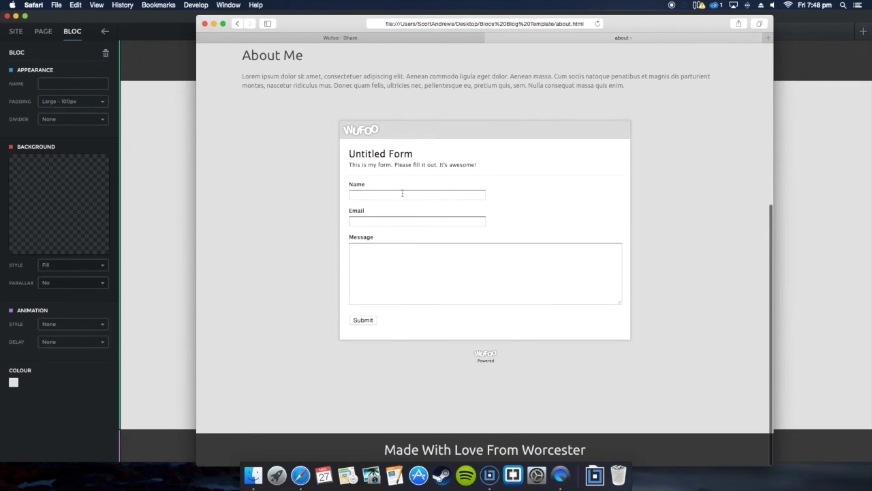
pyautogui.scroll(5, 402, 193)
pyautogui.scroll(-2, 436, 232)
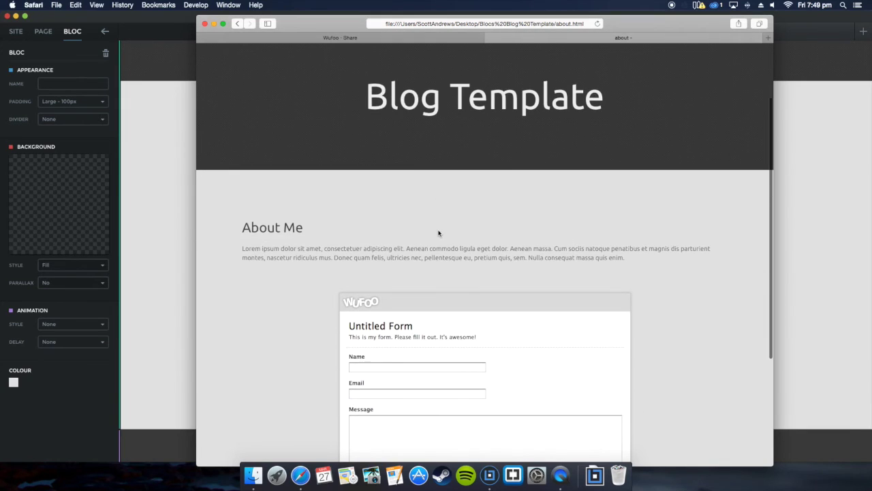
pyautogui.scroll(-2, 438, 233)
pyautogui.scroll(2, 438, 231)
pyautogui.scroll(-5, 438, 232)
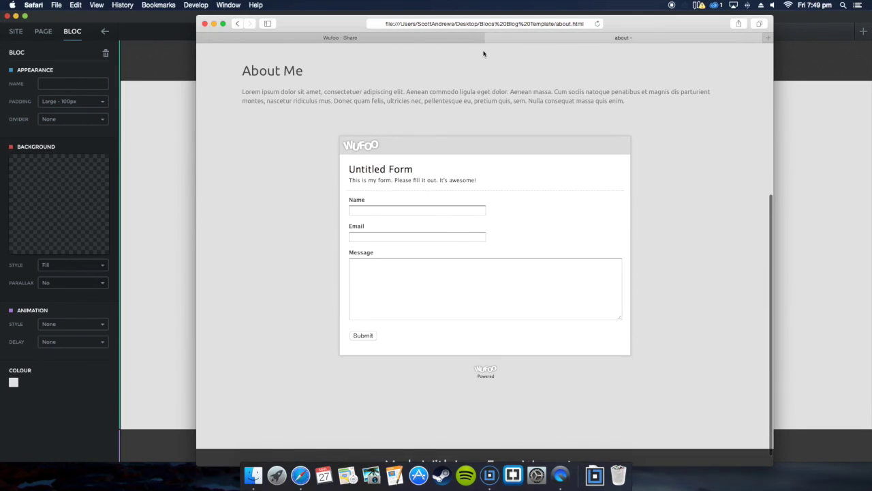
pyautogui.click(456, 37)
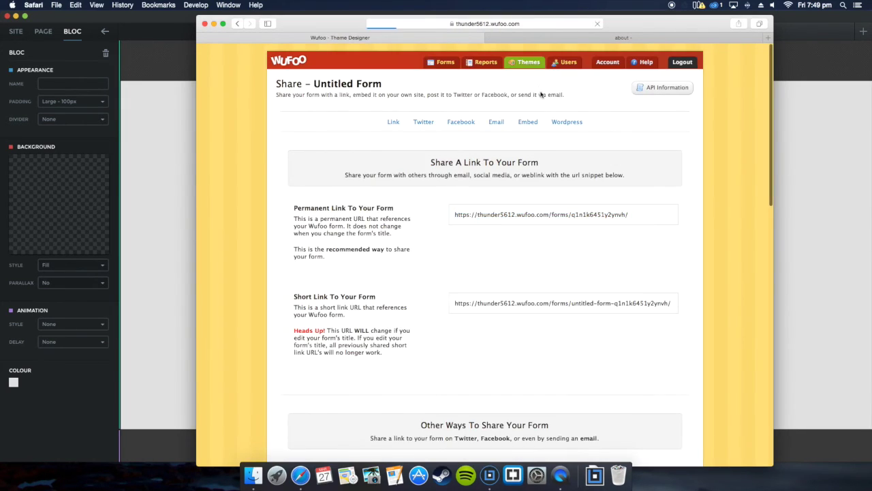
# Step: Browse the Theme Designer's Typography, Logo, Shadows, Buttons and Advanced options, then return to the About page
pyautogui.click(387, 137)
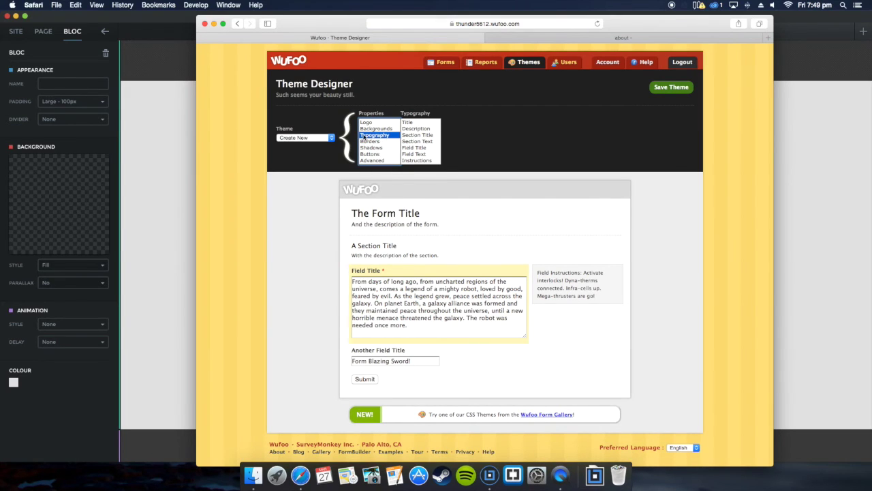
pyautogui.press('Up')
pyautogui.press('Up')
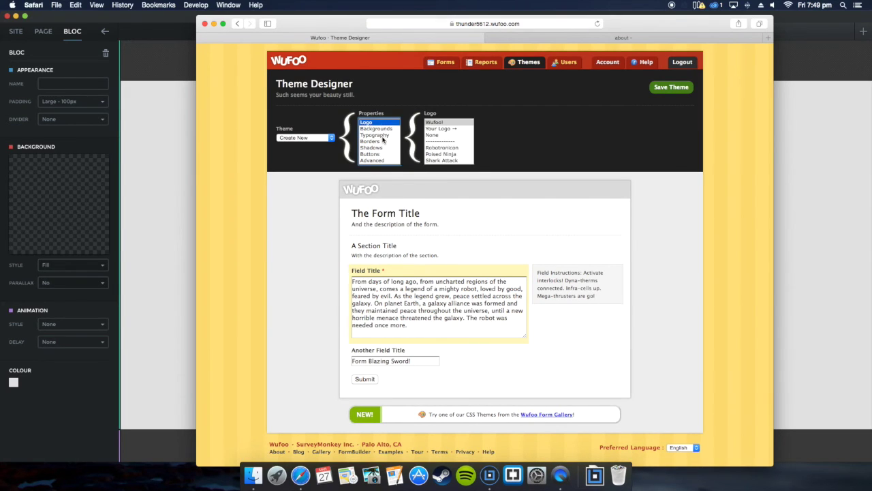
pyautogui.click(383, 147)
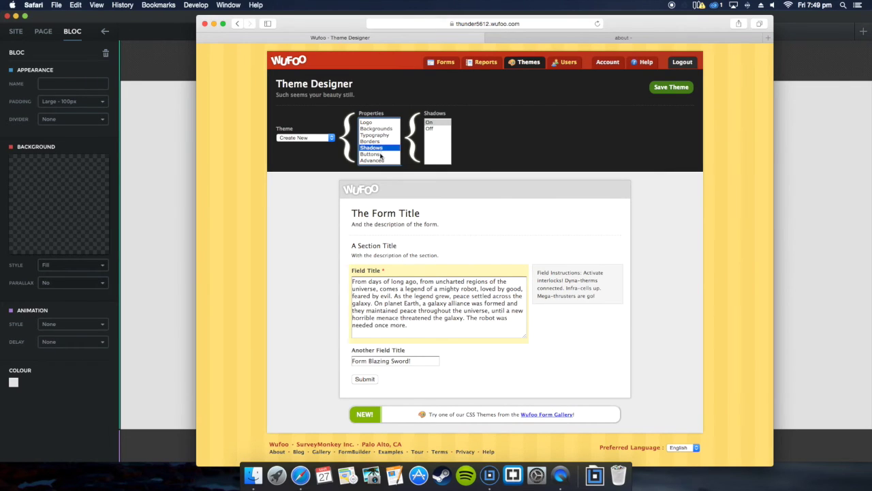
pyautogui.click(380, 154)
pyautogui.click(380, 161)
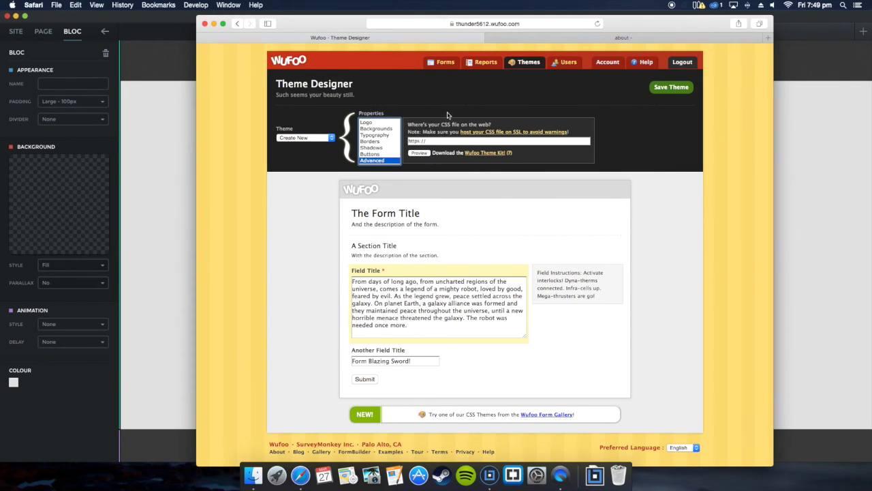
pyautogui.click(557, 38)
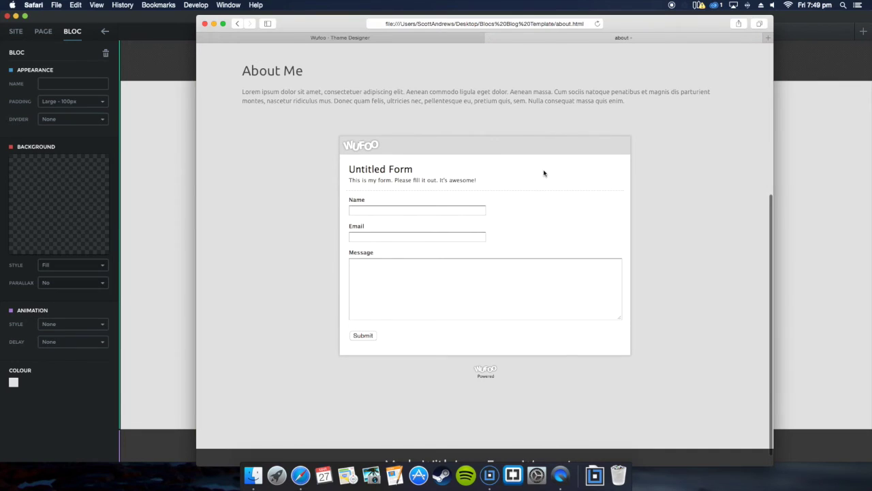
# Step: Fill in the embedded form with a name, an e-mail address and a Test message, and submit it
pyautogui.click(442, 210)
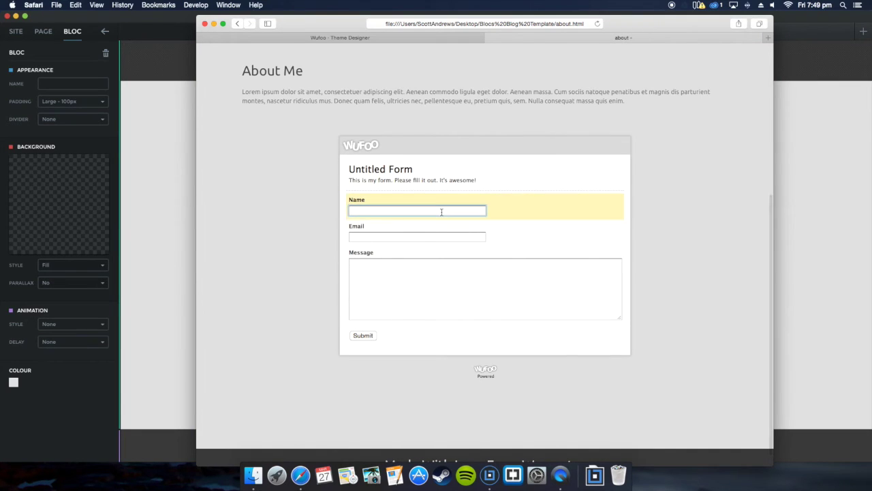
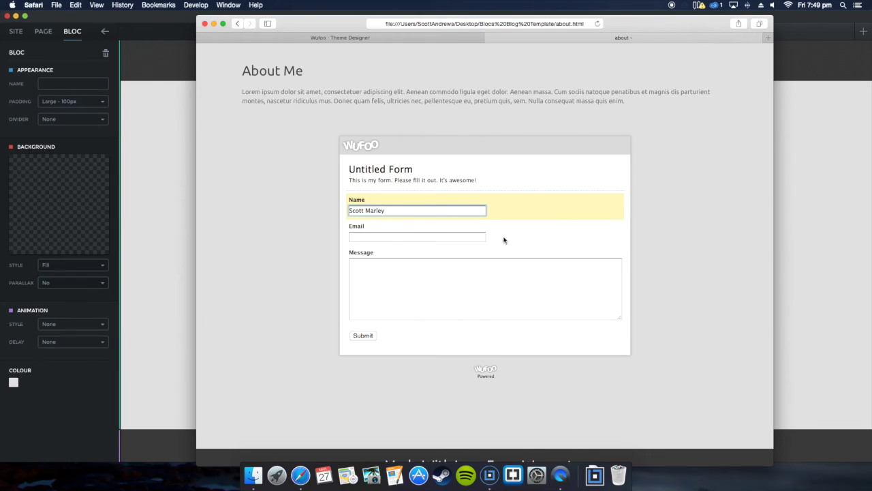
pyautogui.click(484, 237)
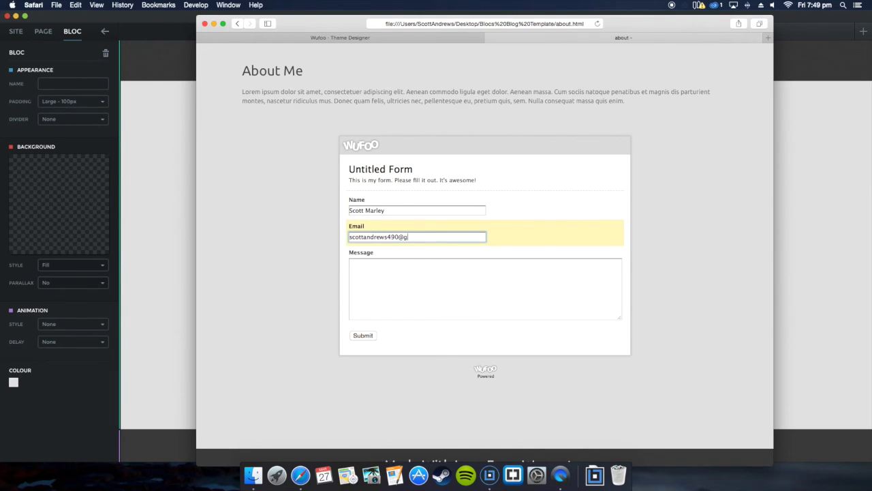
pyautogui.click(473, 266)
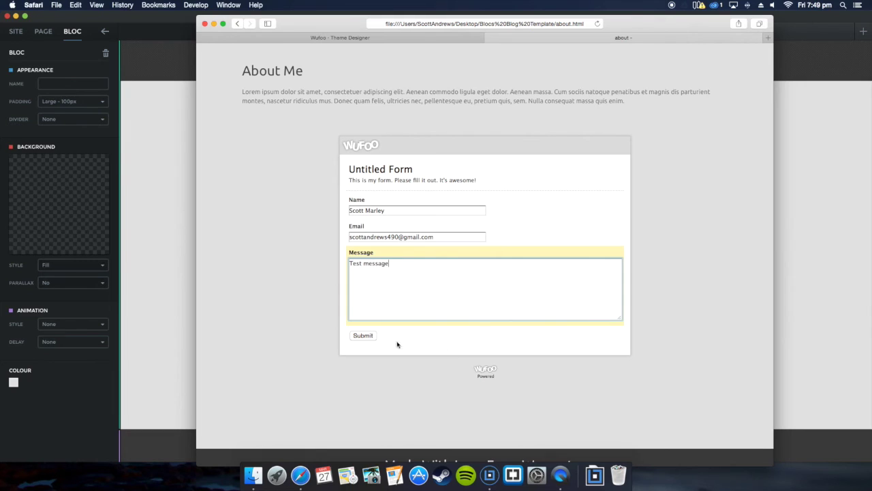
pyautogui.click(363, 336)
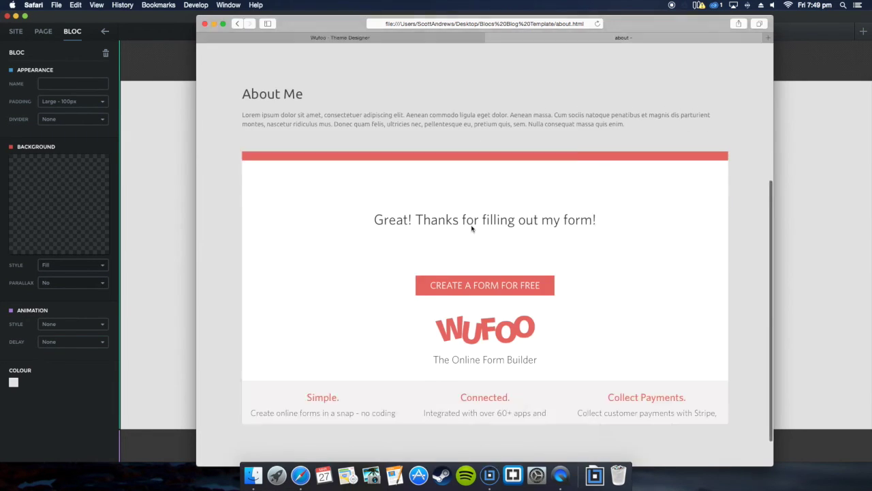
# Step: Review Wufoo's thank-you page, then close the About page
pyautogui.scroll(-2, 603, 116)
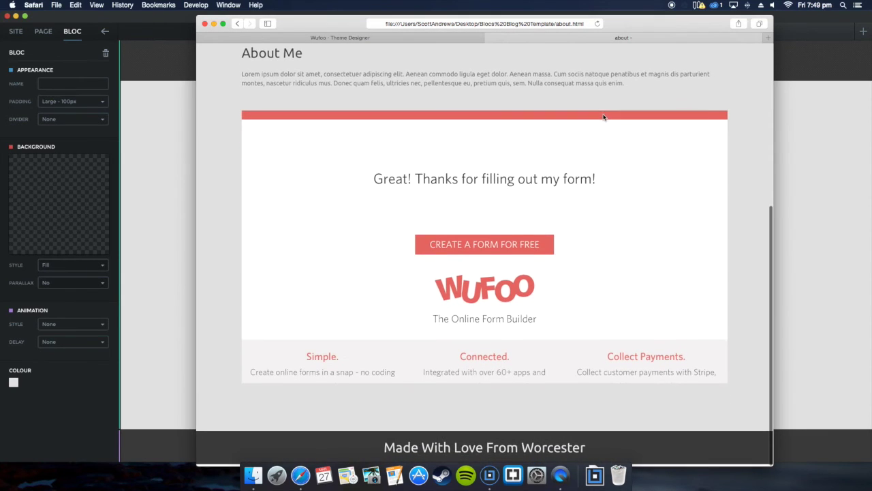
pyautogui.scroll(5, 516, 108)
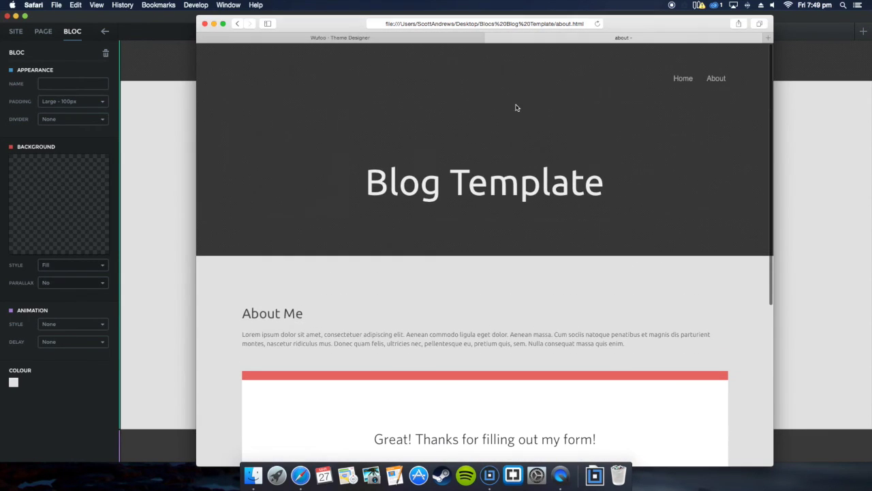
pyautogui.click(490, 37)
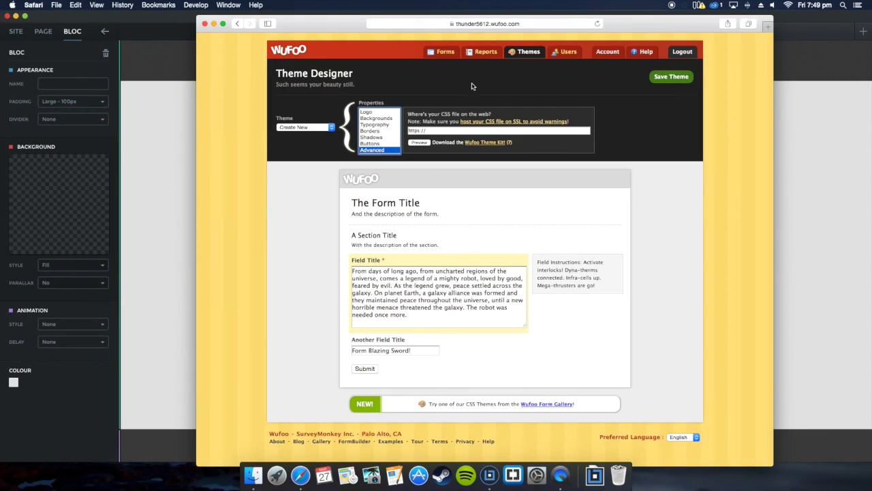
# Step: Open the Untitled Form's entries, reload them and view entry #1 with its Test message
pyautogui.click(485, 54)
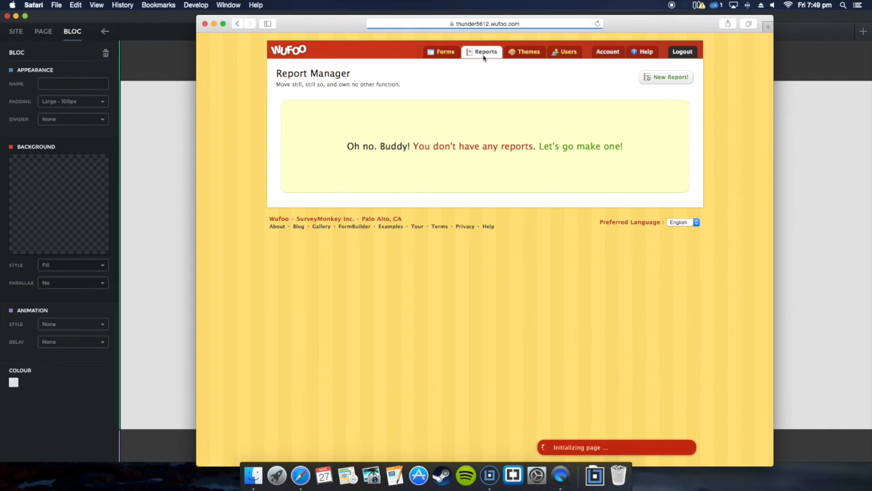
pyautogui.click(444, 53)
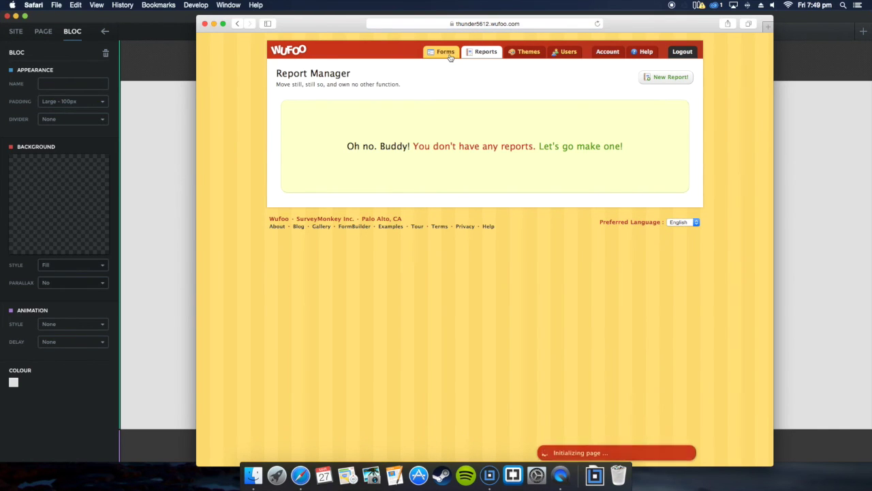
pyautogui.click(312, 151)
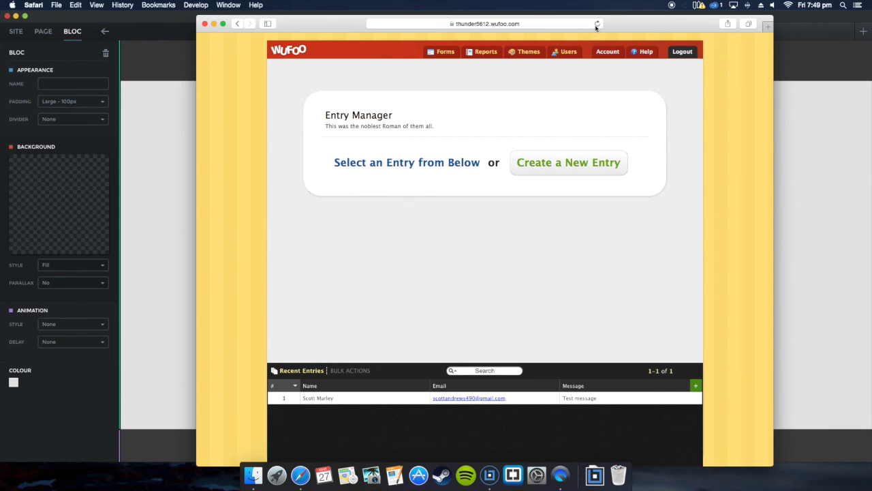
pyautogui.click(597, 25)
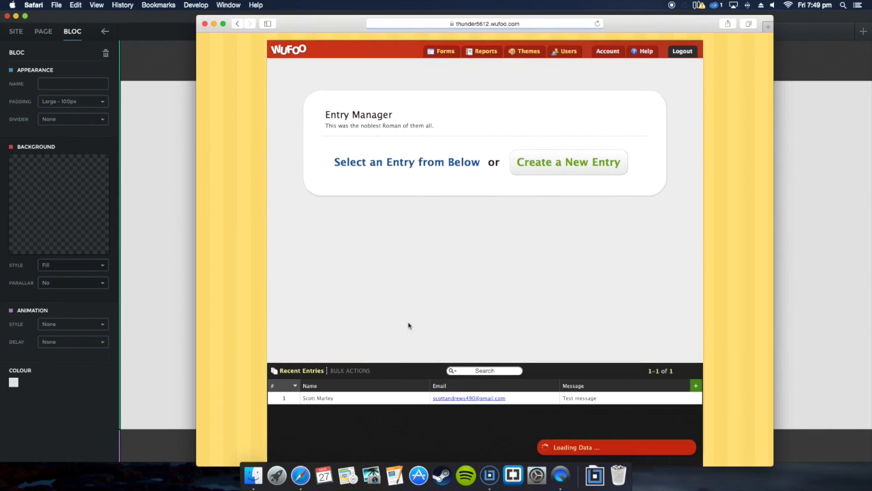
pyautogui.click(378, 402)
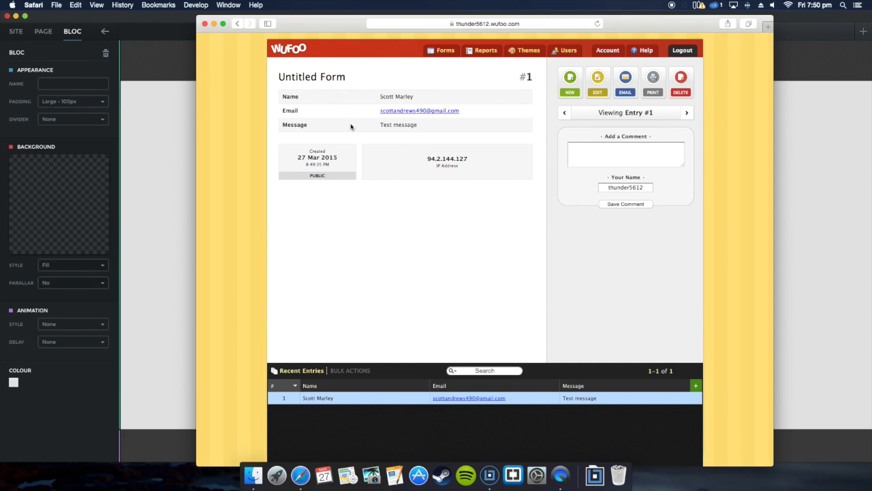
pyautogui.moveTo(370, 128); pyautogui.dragTo(411, 123)
pyautogui.click(435, 127)
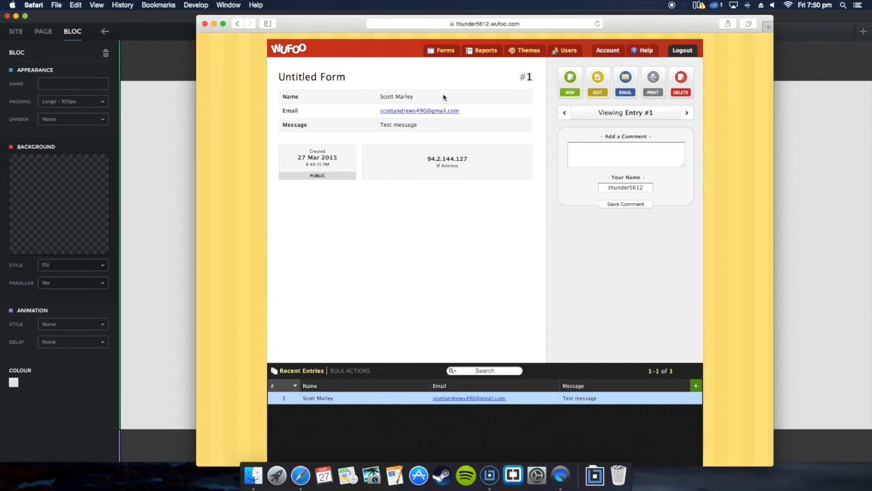